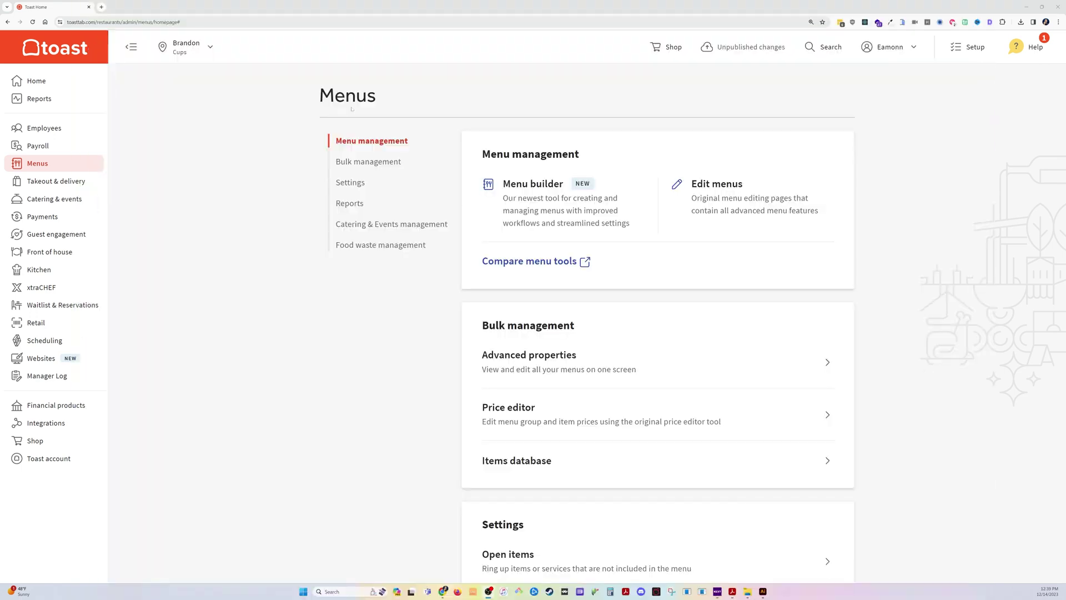
Open the BEANS menu's Limited Beans group and its Frosty's Favorite item in the original editor
{"action": "left_click", "coordinate": [706, 187]}
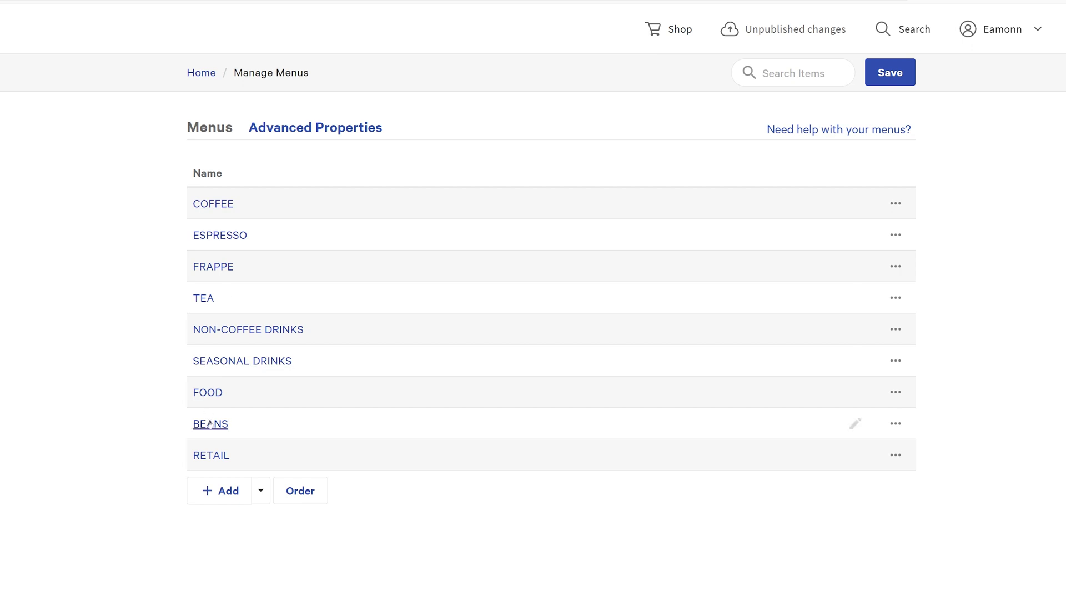
{"action": "left_click", "coordinate": [209, 423]}
{"action": "scroll", "coordinate": [388, 495], "scroll_direction": "down", "scroll_amount": 5}
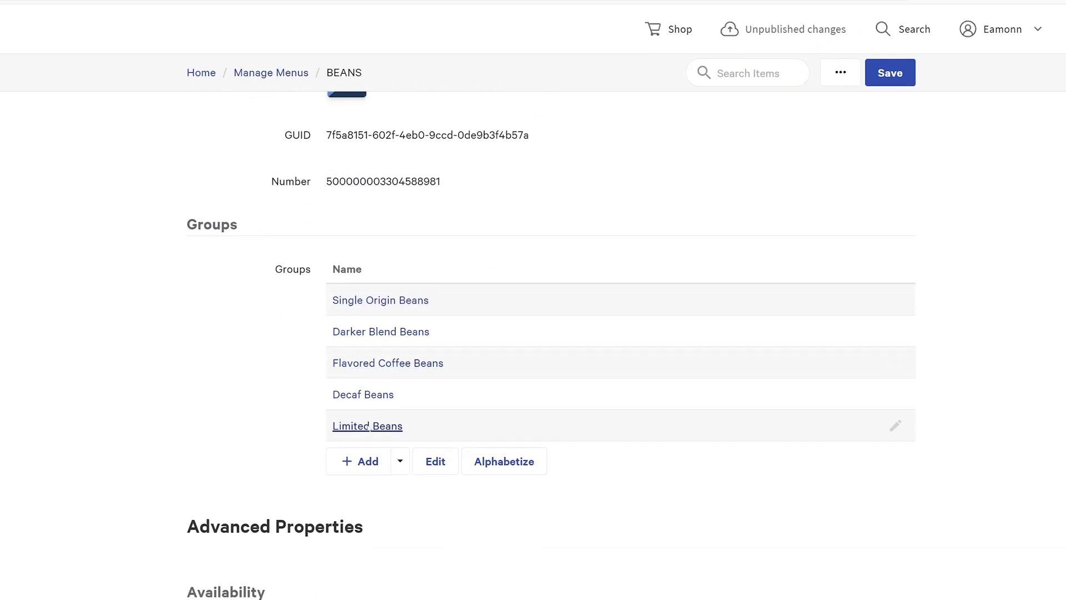
{"action": "left_click", "coordinate": [369, 425]}
{"action": "scroll", "coordinate": [400, 398], "scroll_direction": "down", "scroll_amount": 8}
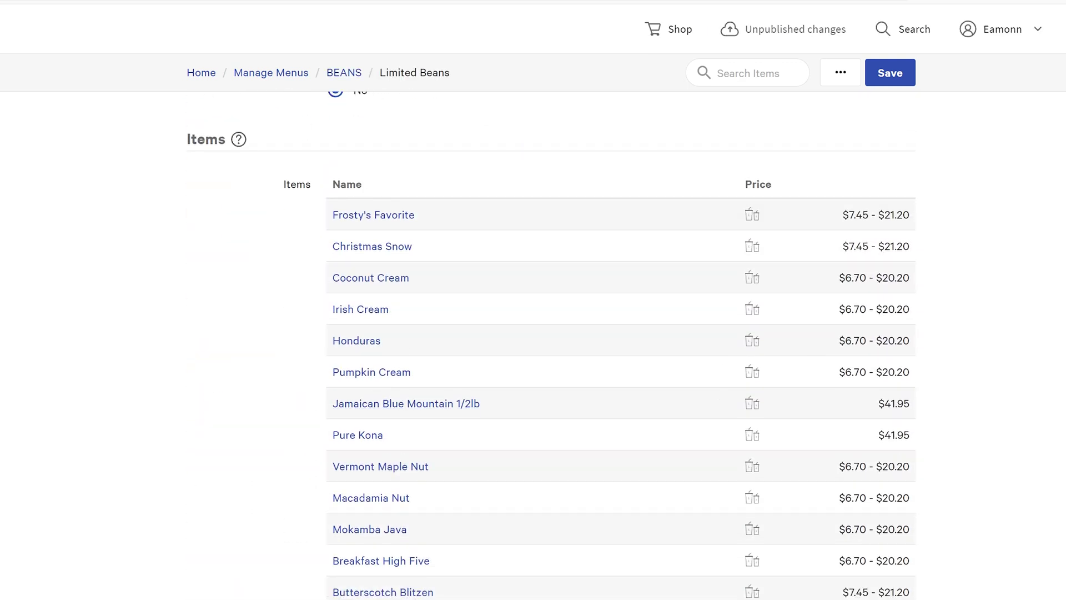
{"action": "left_click", "coordinate": [376, 222]}
{"action": "scroll", "coordinate": [422, 435], "scroll_direction": "down", "scroll_amount": 12}
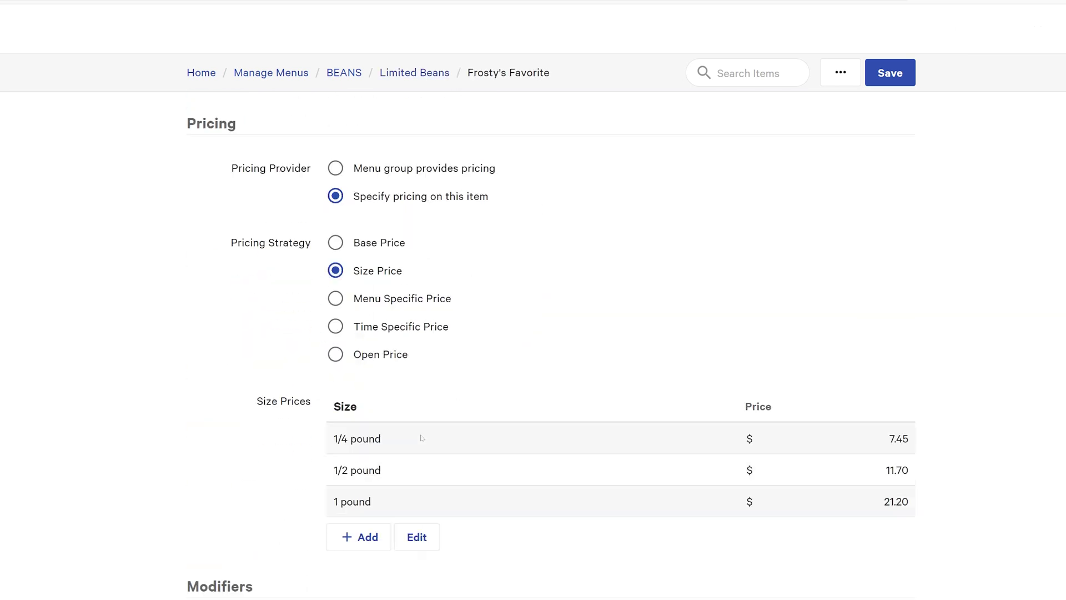
{"action": "scroll", "coordinate": [421, 437], "scroll_direction": "down", "scroll_amount": 1}
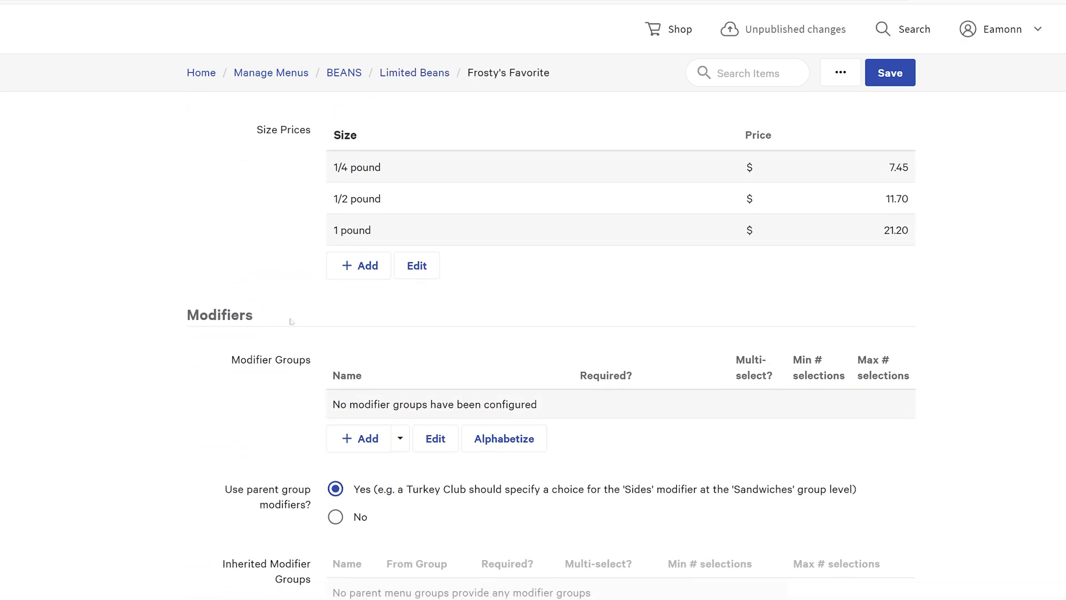
{"action": "scroll", "coordinate": [397, 300], "scroll_direction": "up", "scroll_amount": 15}
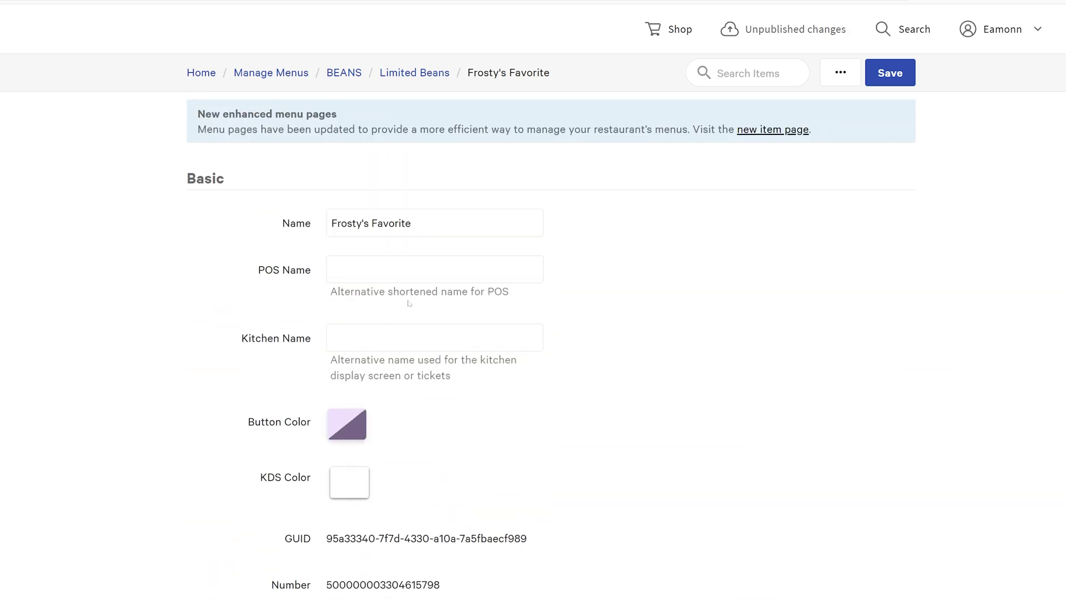
{"action": "scroll", "coordinate": [533, 300], "scroll_direction": "down", "scroll_amount": 2}
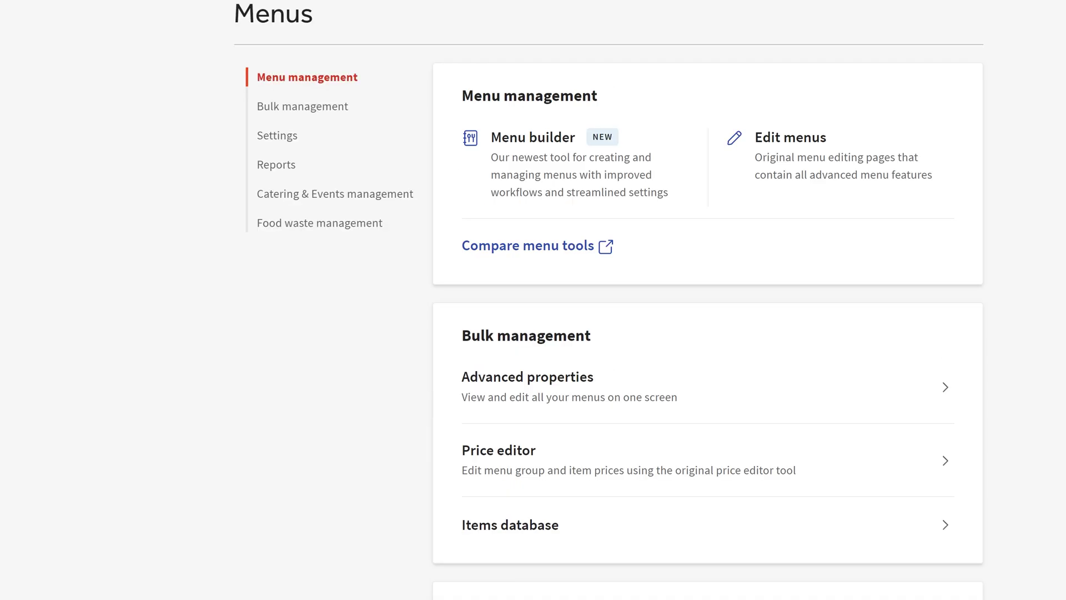
Show advanced properties for all menus with the Visible To column added
{"action": "left_click", "coordinate": [561, 379]}
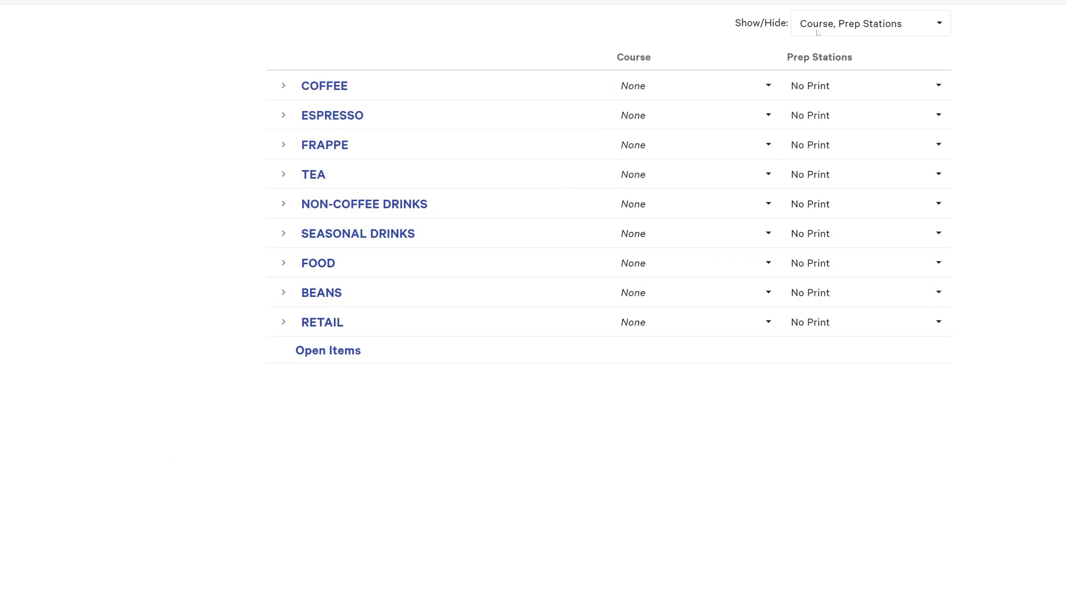
{"action": "left_click", "coordinate": [869, 23]}
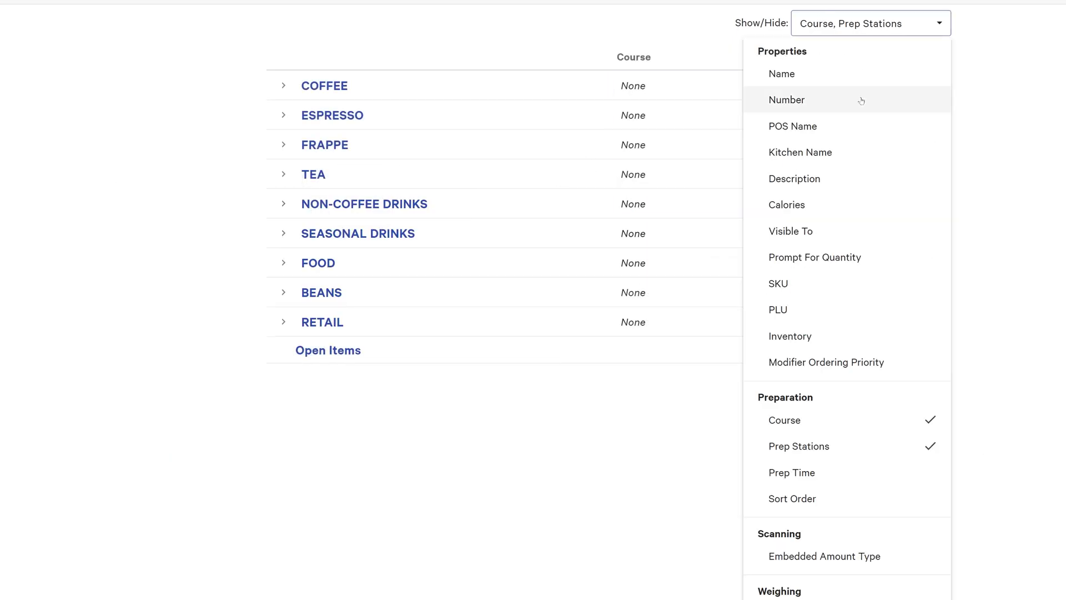
{"action": "left_click", "coordinate": [806, 232]}
{"action": "left_click", "coordinate": [802, 178]}
{"action": "left_click", "coordinate": [802, 204]}
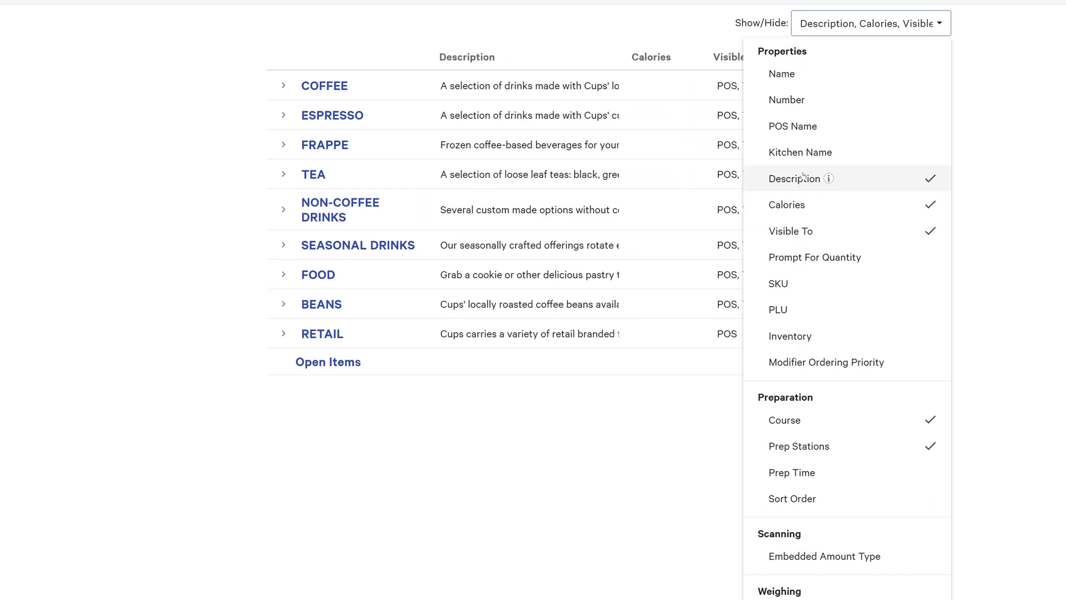
{"action": "left_click", "coordinate": [802, 178]}
{"action": "left_click", "coordinate": [802, 204]}
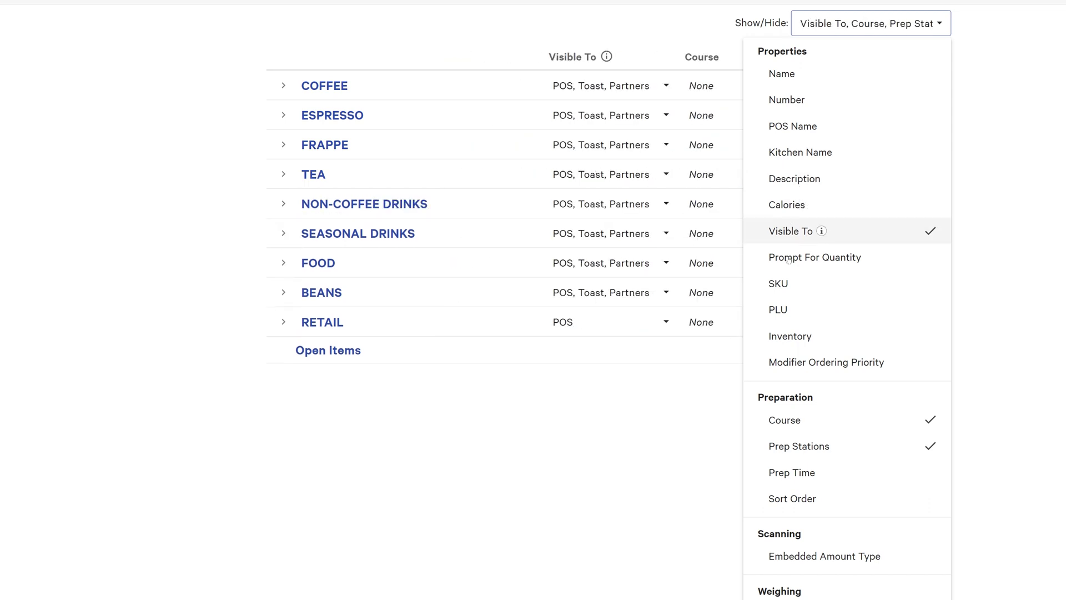
{"action": "left_click", "coordinate": [557, 412]}
Expand BEANS and its Single Origin Beans group to list the items
{"action": "left_click", "coordinate": [284, 292]}
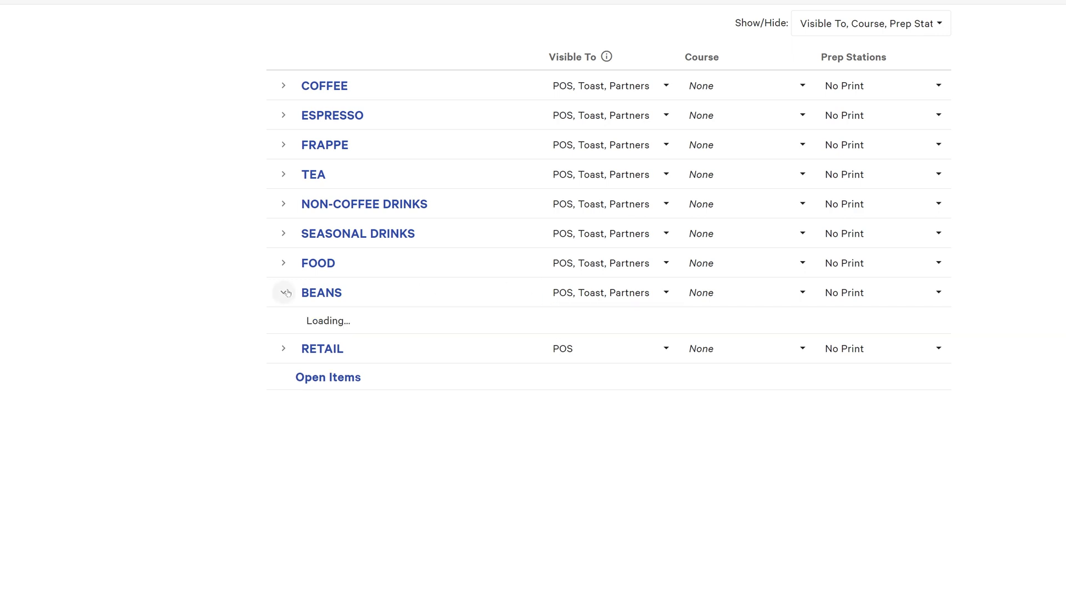
{"action": "left_click", "coordinate": [293, 339]}
{"action": "scroll", "coordinate": [381, 417], "scroll_direction": "down", "scroll_amount": 1}
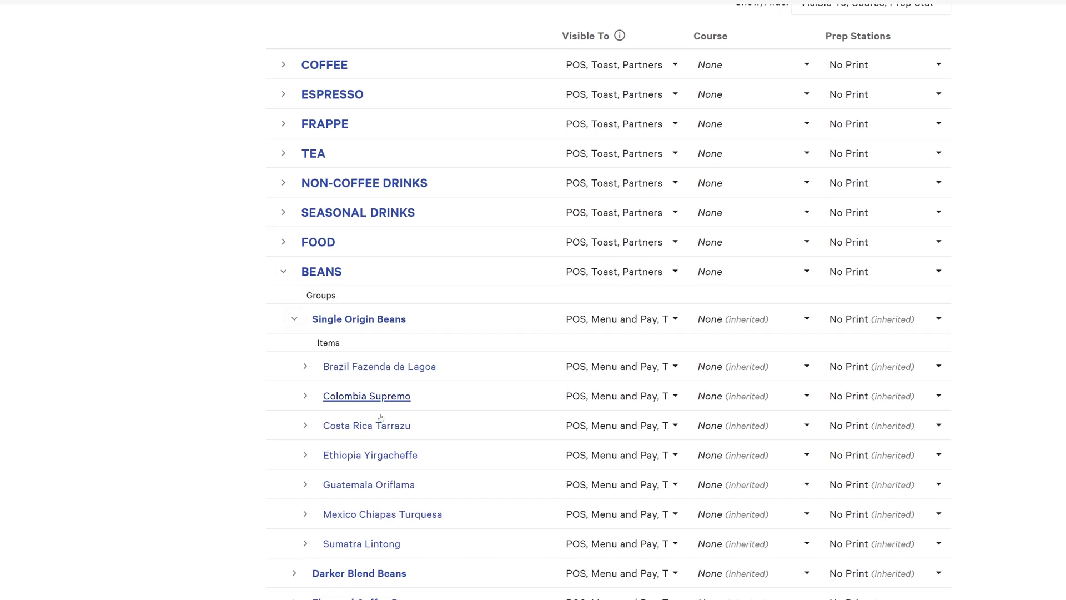
{"action": "scroll", "coordinate": [381, 418], "scroll_direction": "down", "scroll_amount": 1}
Turn Brazil Fazenda da Lagoa's Toast and partner visibility off, then back on
{"action": "left_click", "coordinate": [616, 339]}
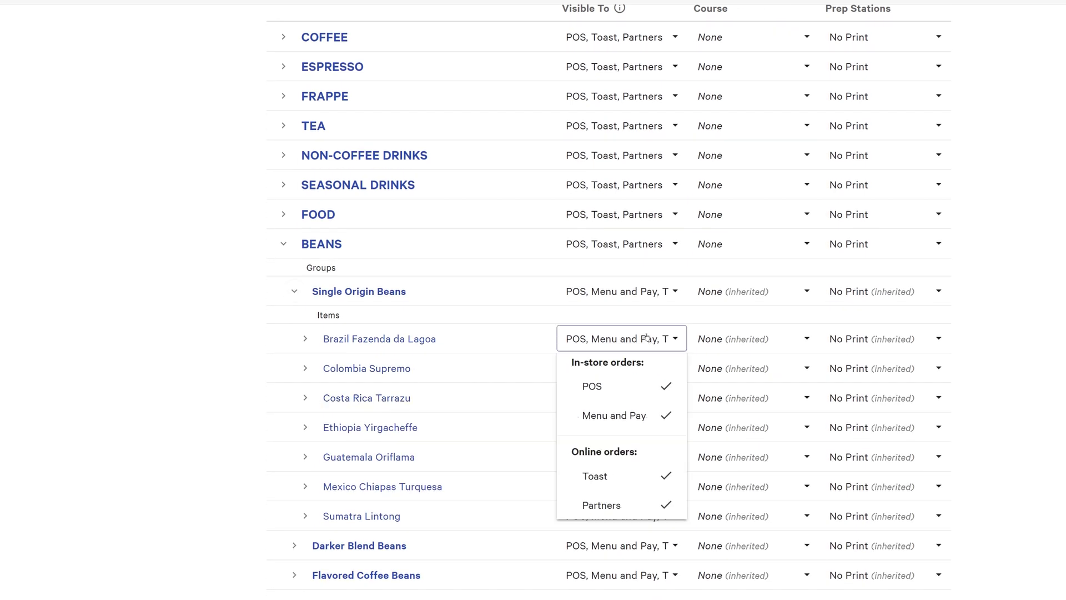
{"action": "left_click", "coordinate": [614, 487]}
{"action": "left_click", "coordinate": [614, 506]}
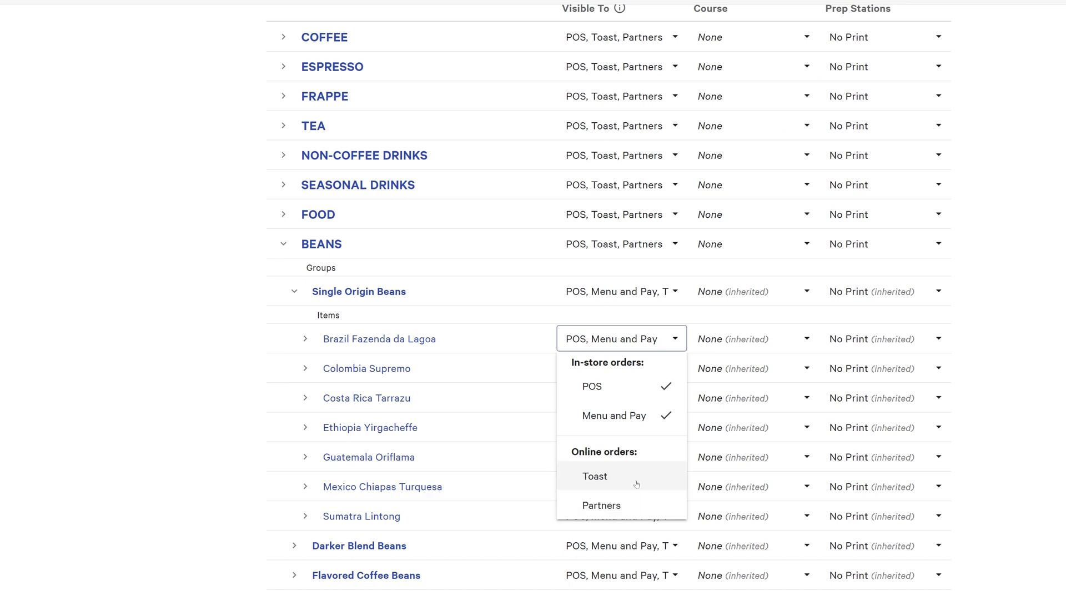
{"action": "left_click", "coordinate": [637, 475]}
{"action": "left_click", "coordinate": [637, 502]}
{"action": "left_click", "coordinate": [870, 123]}
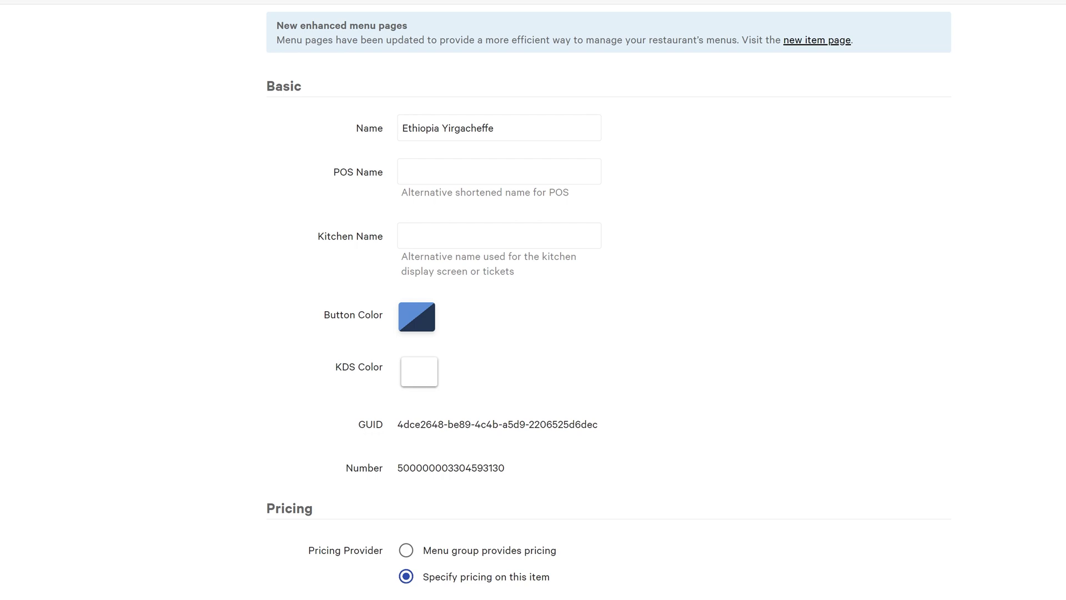
Scroll the Ethiopia Yirgacheffe item page and highlight the 'New enhanced menu pages' banner
{"action": "scroll", "coordinate": [546, 280], "scroll_direction": "down", "scroll_amount": 15}
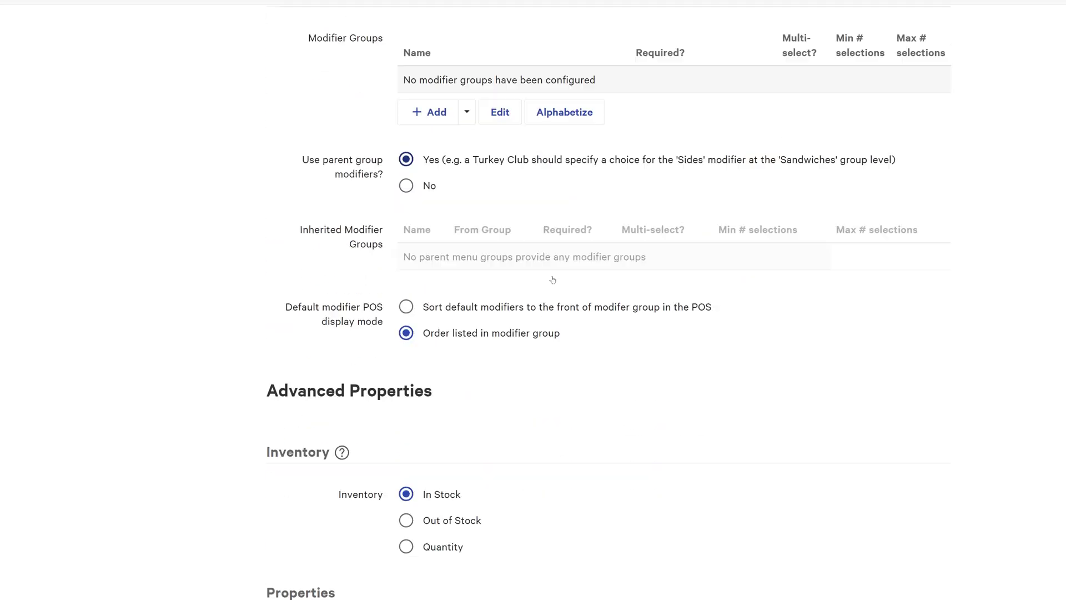
{"action": "scroll", "coordinate": [571, 276], "scroll_direction": "down", "scroll_amount": 4}
{"action": "scroll", "coordinate": [583, 275], "scroll_direction": "up", "scroll_amount": 1}
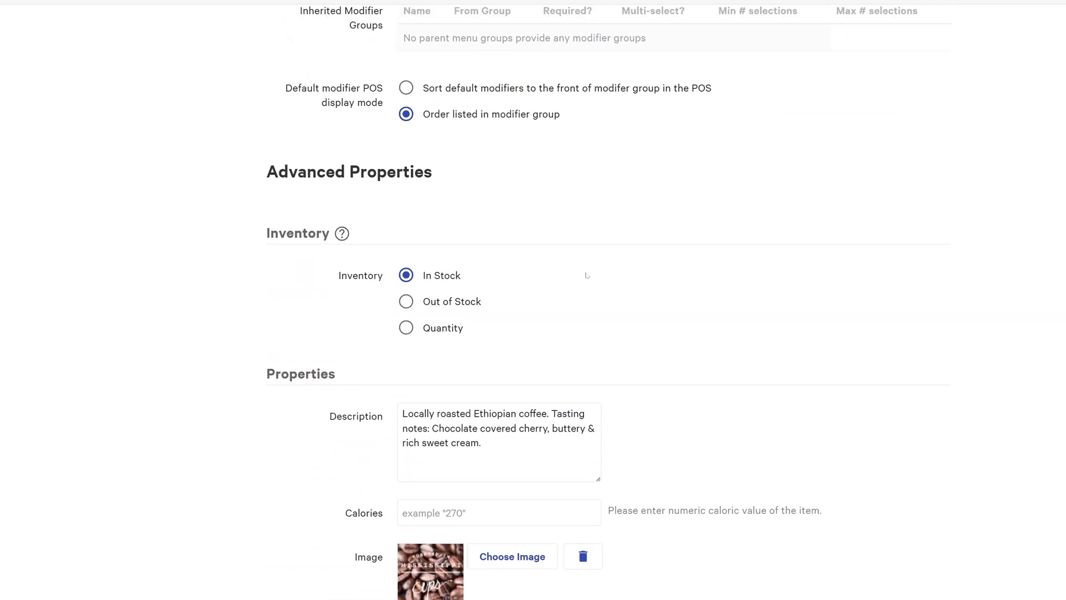
{"action": "scroll", "coordinate": [589, 272], "scroll_direction": "up", "scroll_amount": 15}
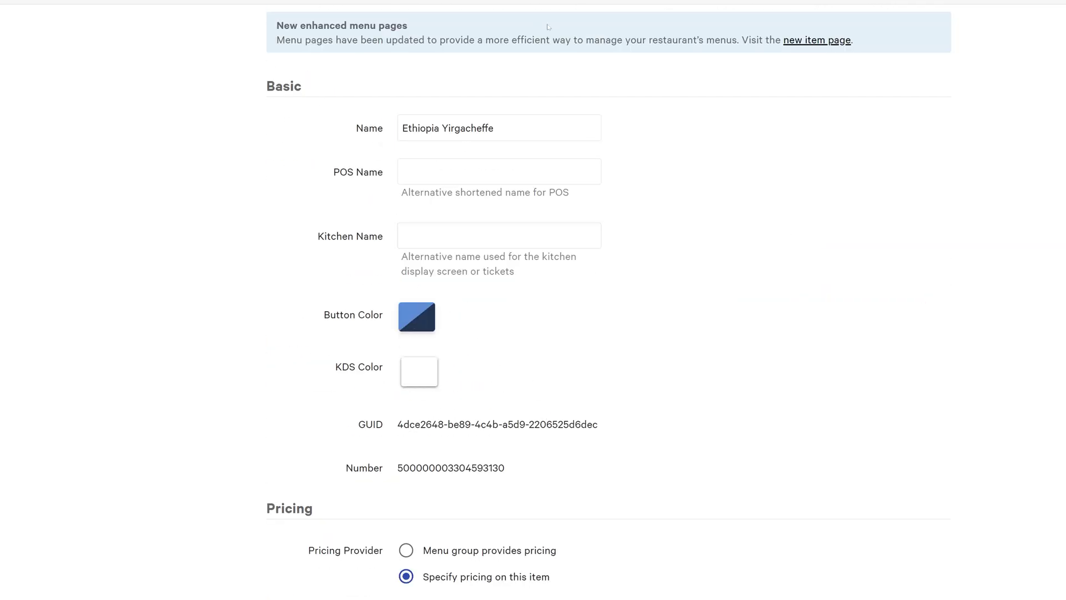
{"action": "left_click_drag", "start_coordinate": [277, 25], "coordinate": [839, 39]}
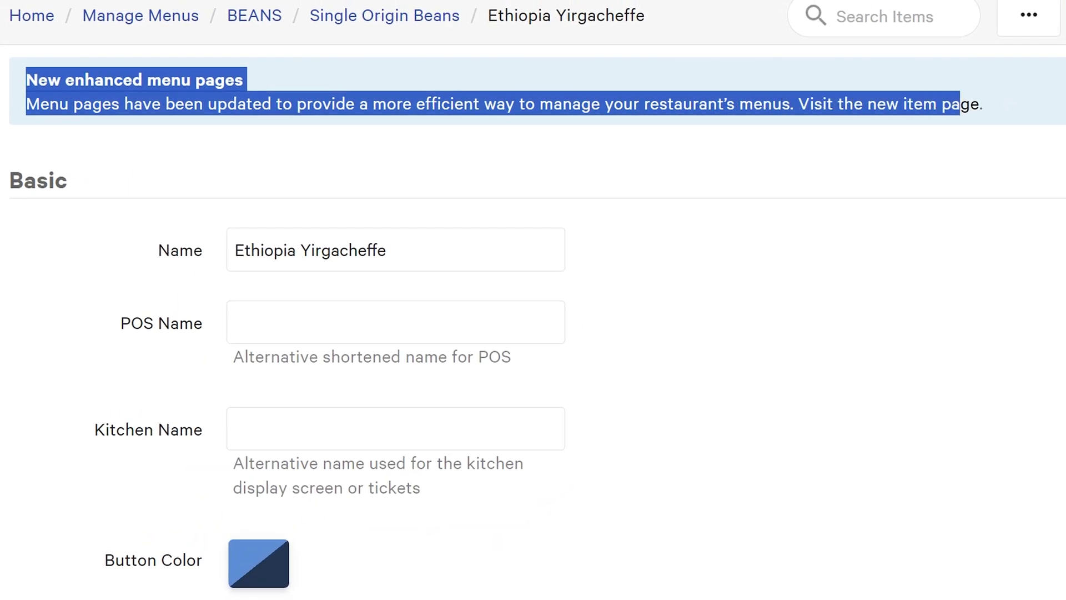
{"action": "left_click_drag", "start_coordinate": [959, 105], "coordinate": [1008, 117]}
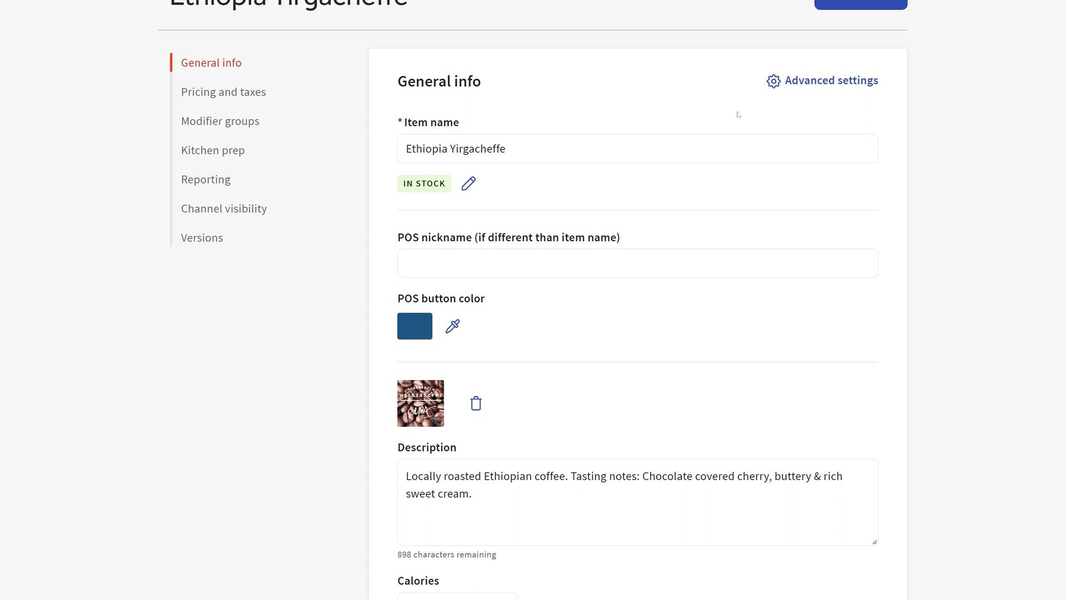
Scroll through Ethiopia Yirgacheffe's General info, Pricing and taxes, Kitchen prep and Reporting sections, then back up
{"action": "scroll", "coordinate": [738, 114], "scroll_direction": "down", "scroll_amount": 9}
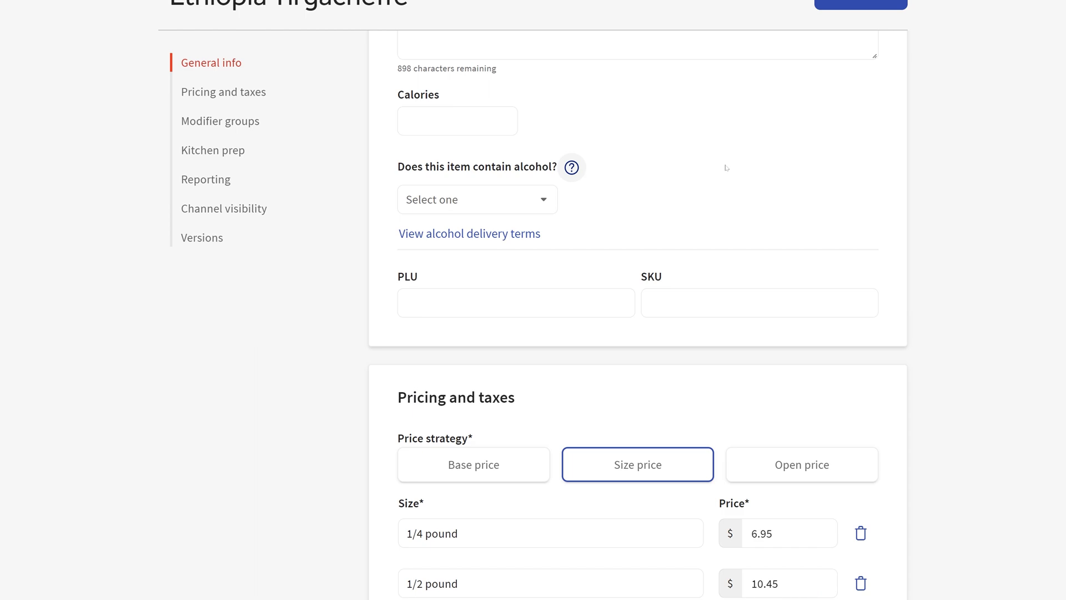
{"action": "scroll", "coordinate": [727, 168], "scroll_direction": "down", "scroll_amount": 4}
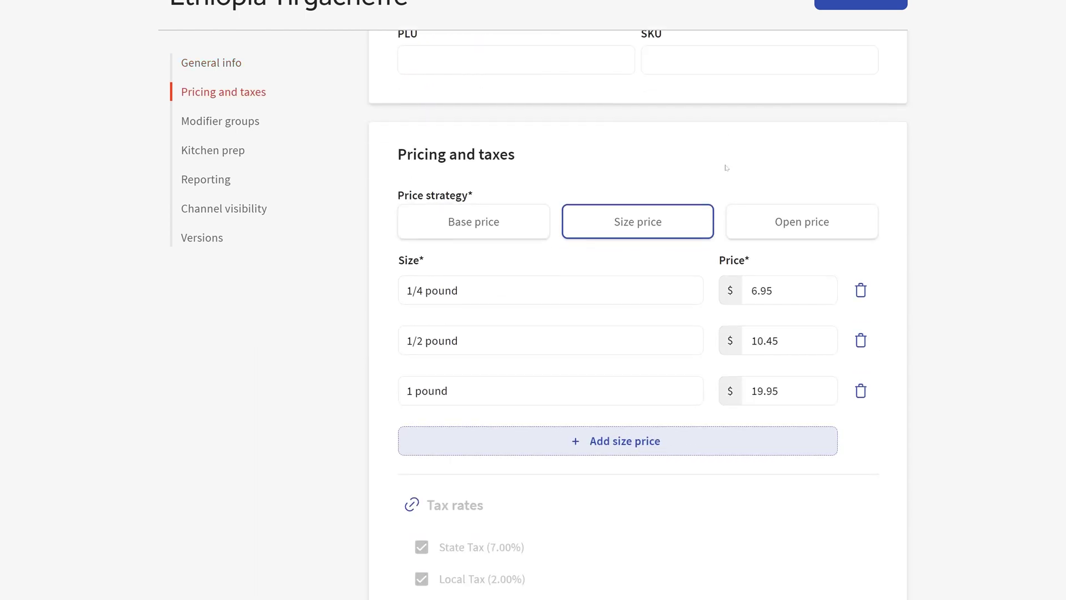
{"action": "scroll", "coordinate": [726, 167], "scroll_direction": "down", "scroll_amount": 14}
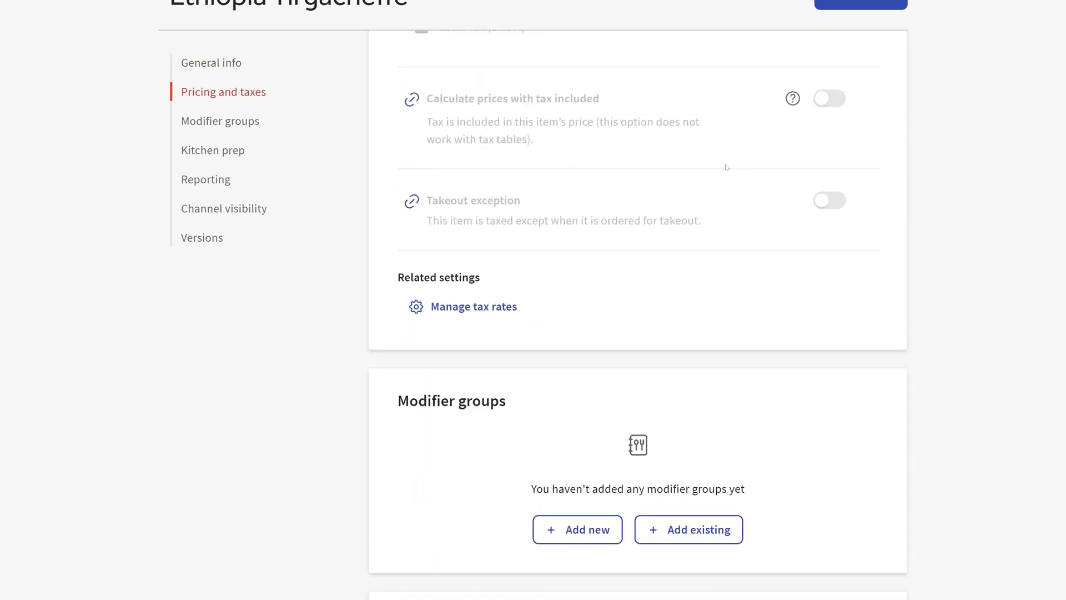
{"action": "scroll", "coordinate": [727, 165], "scroll_direction": "down", "scroll_amount": 5}
{"action": "scroll", "coordinate": [728, 164], "scroll_direction": "down", "scroll_amount": 16}
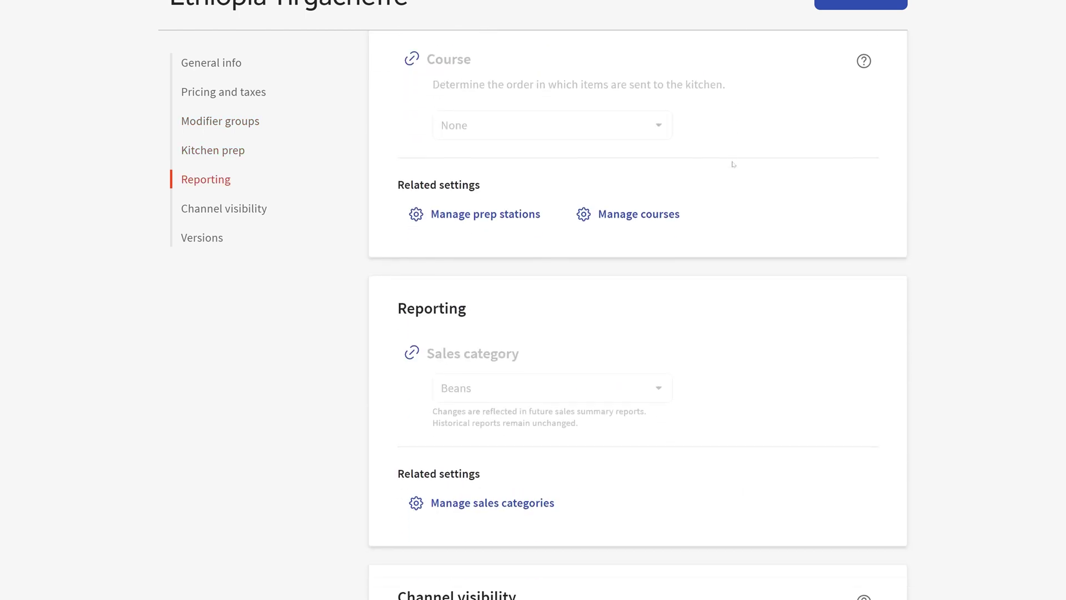
{"action": "scroll", "coordinate": [738, 169], "scroll_direction": "up", "scroll_amount": 20}
{"action": "scroll", "coordinate": [749, 176], "scroll_direction": "down", "scroll_amount": 11}
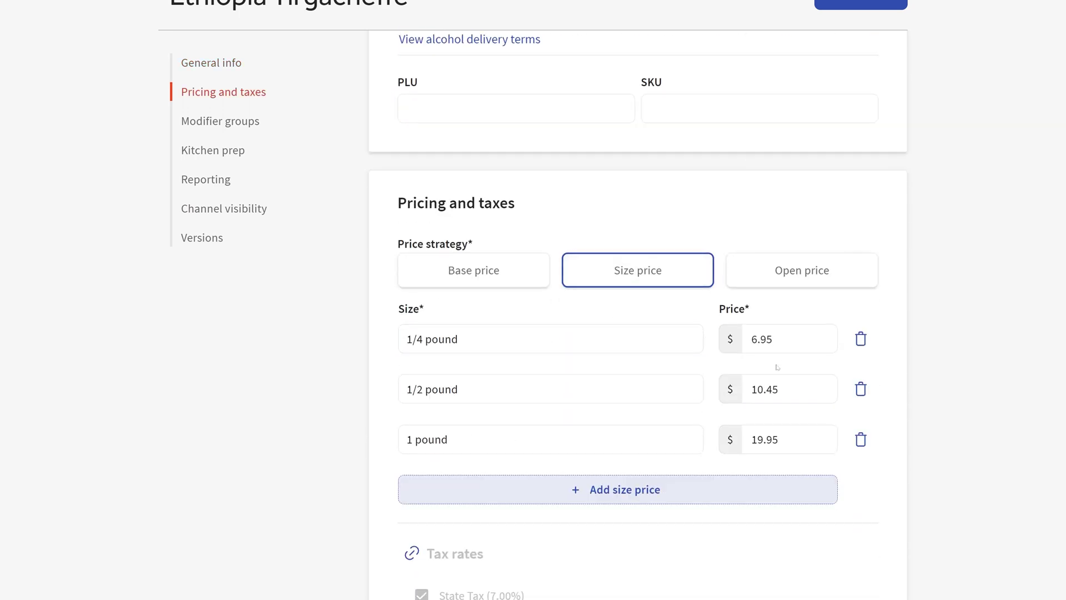
{"action": "scroll", "coordinate": [752, 350], "scroll_direction": "up", "scroll_amount": 11}
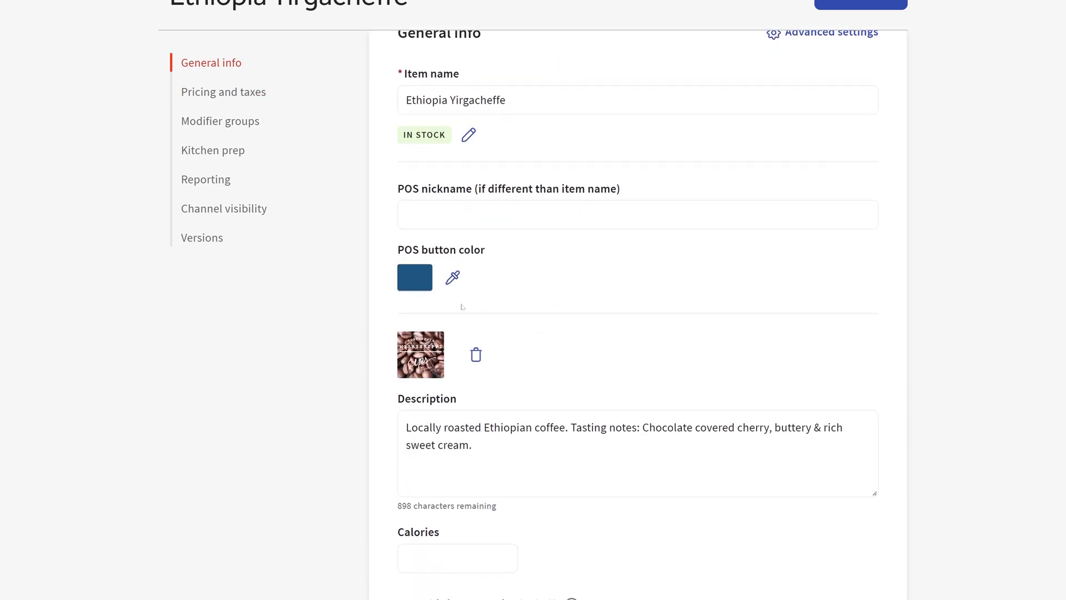
{"action": "scroll", "coordinate": [471, 268], "scroll_direction": "up", "scroll_amount": 1}
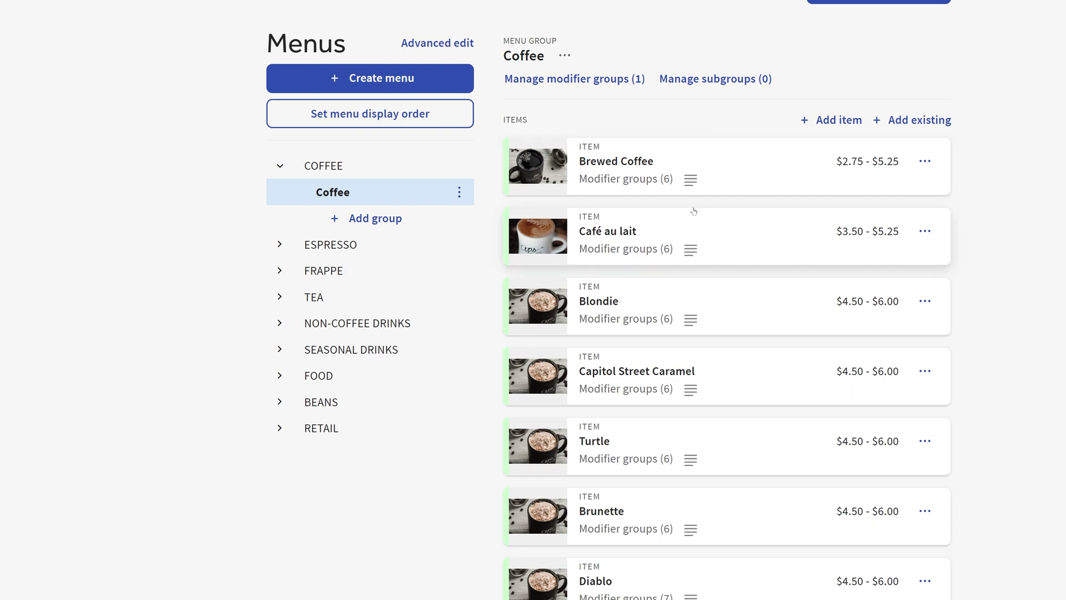
Expand ESPRESSO and BEANS, list Limited Beans' items, and open Coconut Cream for editing
{"action": "left_click", "coordinate": [277, 248]}
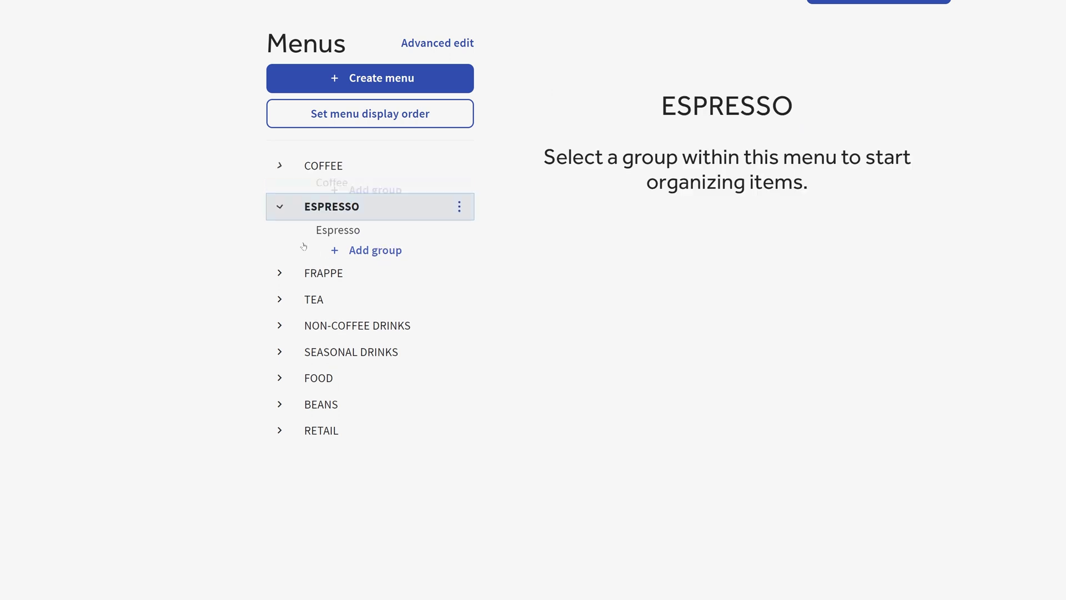
{"action": "left_click", "coordinate": [316, 402]}
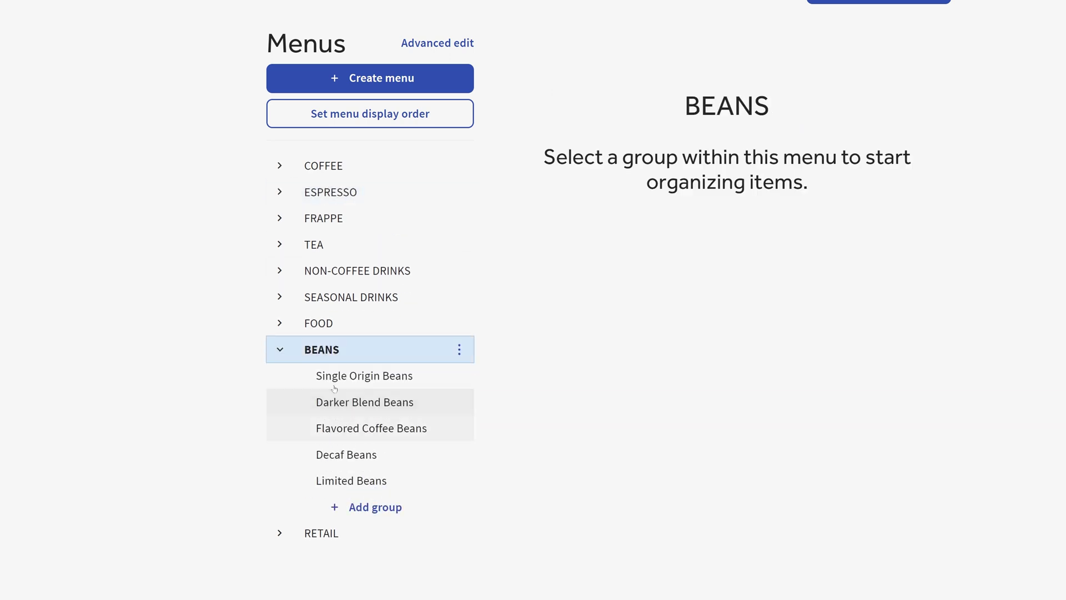
{"action": "left_click", "coordinate": [338, 481]}
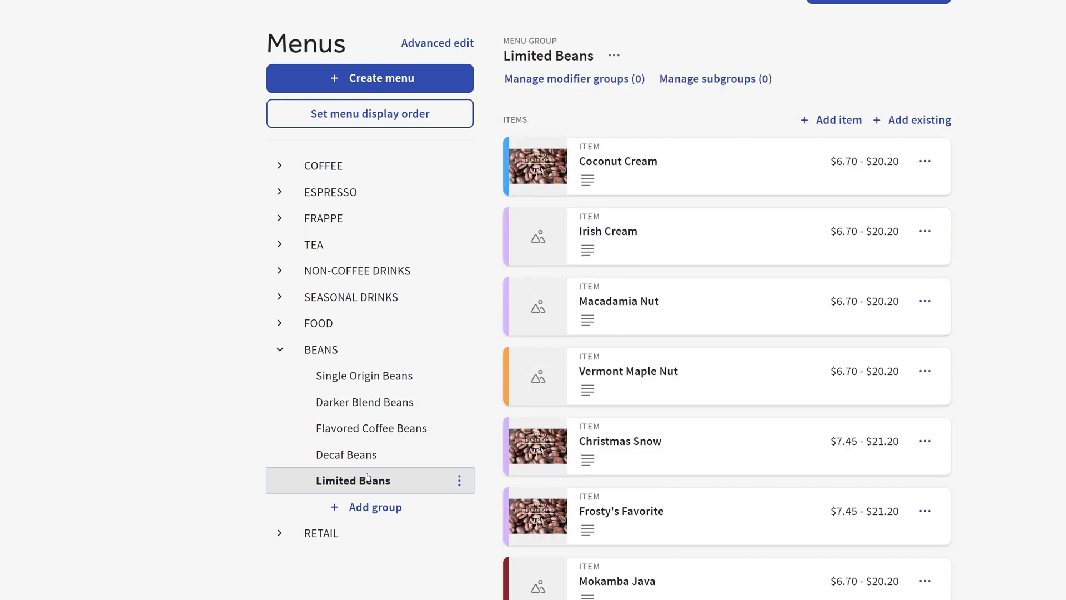
{"action": "left_click", "coordinate": [644, 166]}
{"action": "left_click", "coordinate": [628, 275]}
{"action": "left_click", "coordinate": [570, 209]}
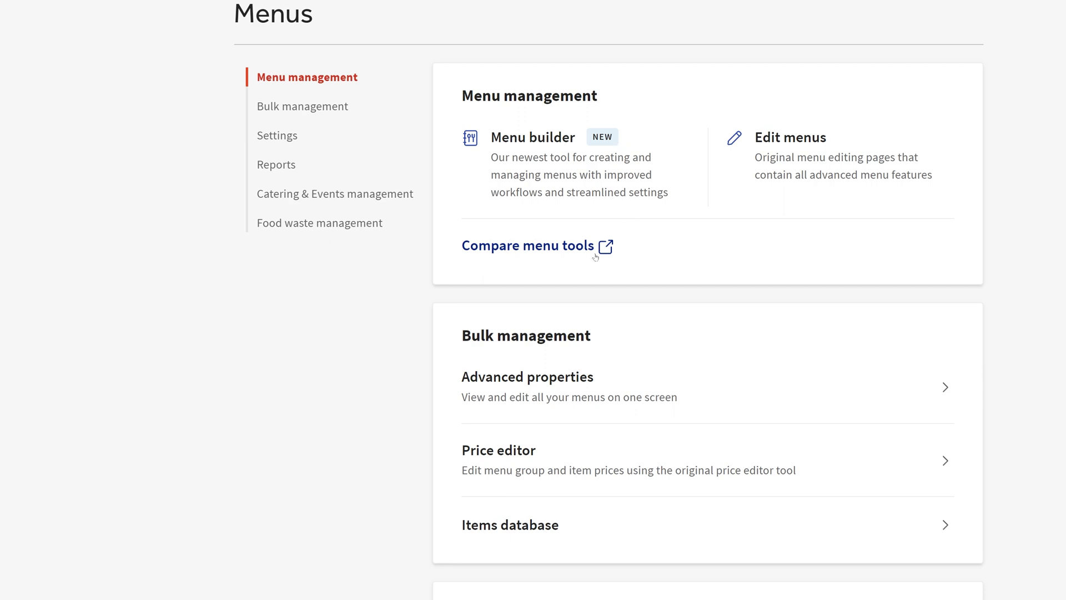
Open the menu tools comparison guide and read down to the On-Demand Menu Builder webinar
{"action": "left_click", "coordinate": [576, 244]}
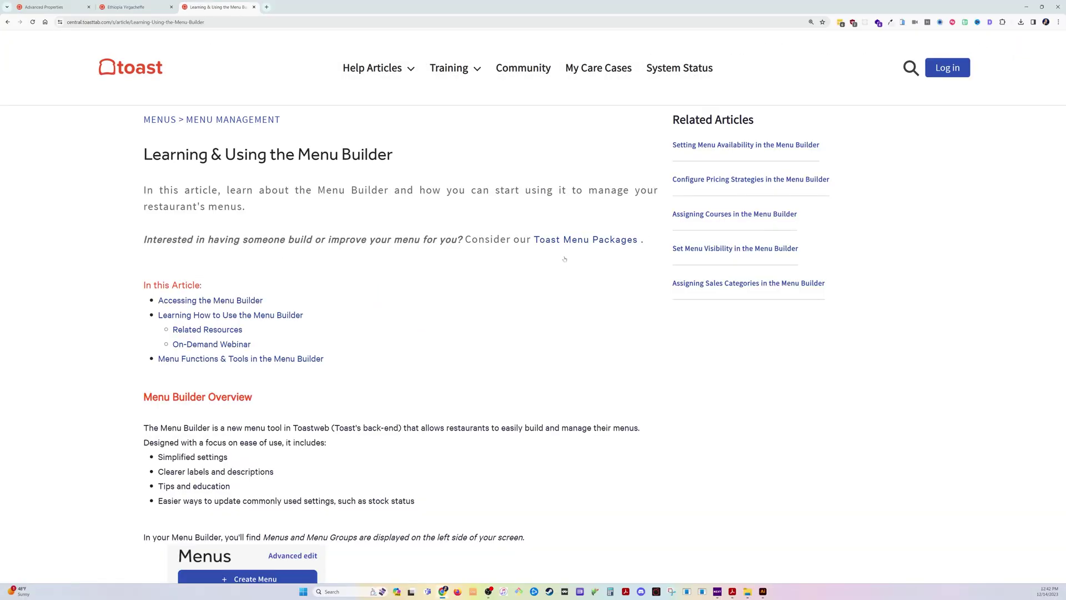
{"action": "scroll", "coordinate": [562, 267], "scroll_direction": "down", "scroll_amount": 4}
{"action": "scroll", "coordinate": [560, 274], "scroll_direction": "down", "scroll_amount": 9}
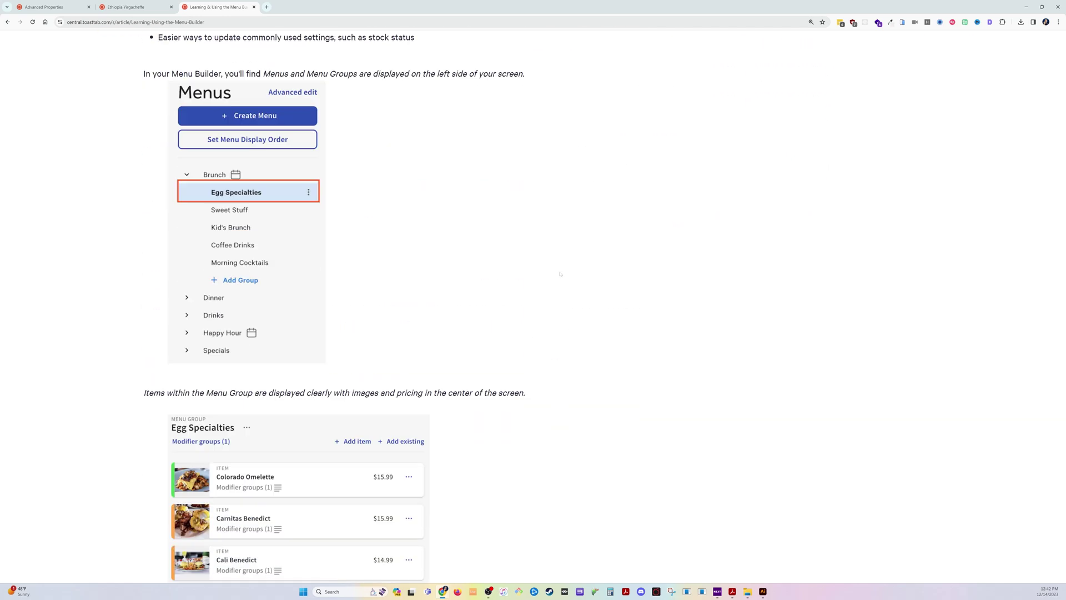
{"action": "scroll", "coordinate": [573, 275], "scroll_direction": "down", "scroll_amount": 10}
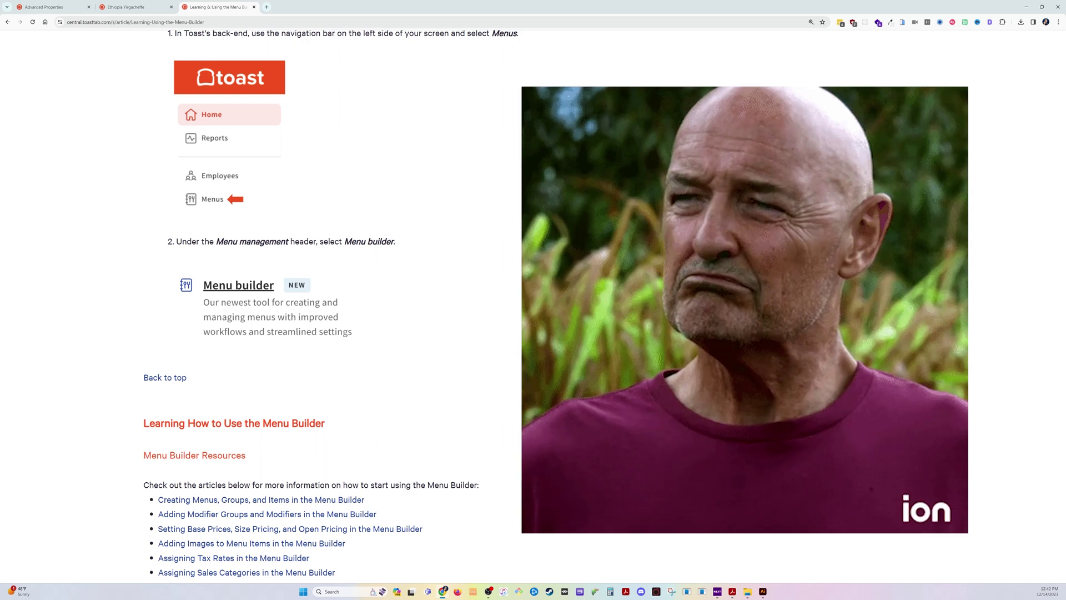
{"action": "scroll", "coordinate": [470, 375], "scroll_direction": "down", "scroll_amount": 8}
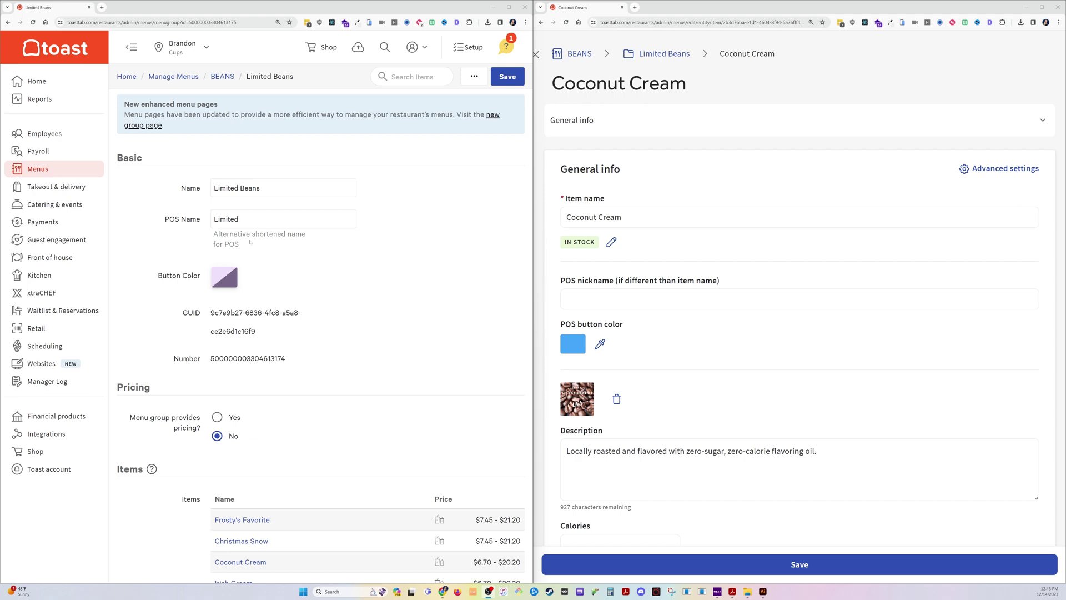
Scroll both windows and switch the old Limited Beans item list into edit mode
{"action": "scroll", "coordinate": [251, 242], "scroll_direction": "down", "scroll_amount": 10}
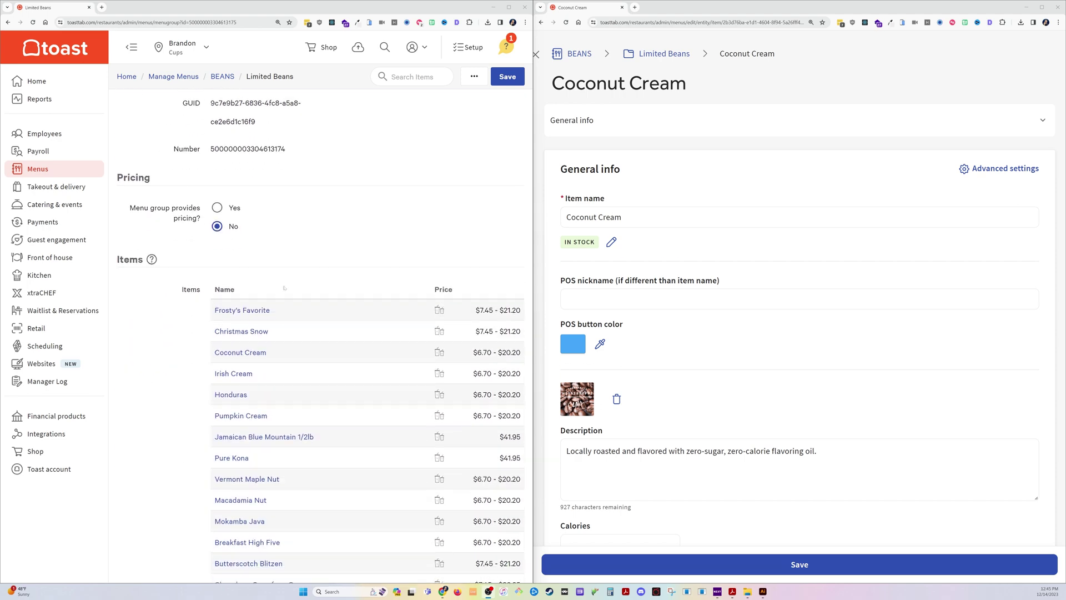
{"action": "scroll", "coordinate": [284, 287], "scroll_direction": "down", "scroll_amount": 3}
{"action": "scroll", "coordinate": [695, 205], "scroll_direction": "down", "scroll_amount": 6}
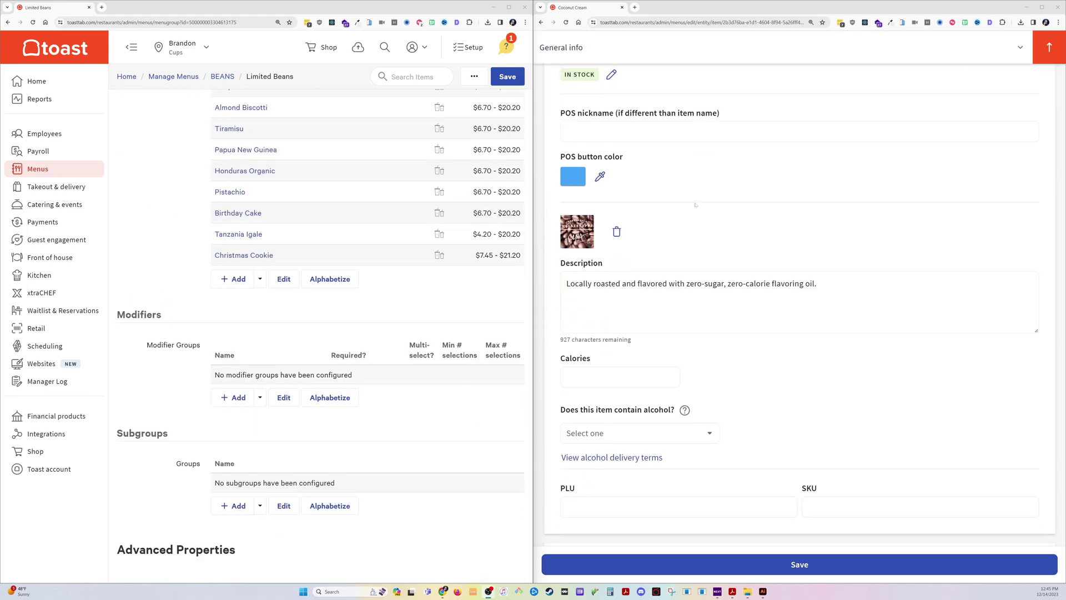
{"action": "scroll", "coordinate": [695, 206], "scroll_direction": "down", "scroll_amount": 12}
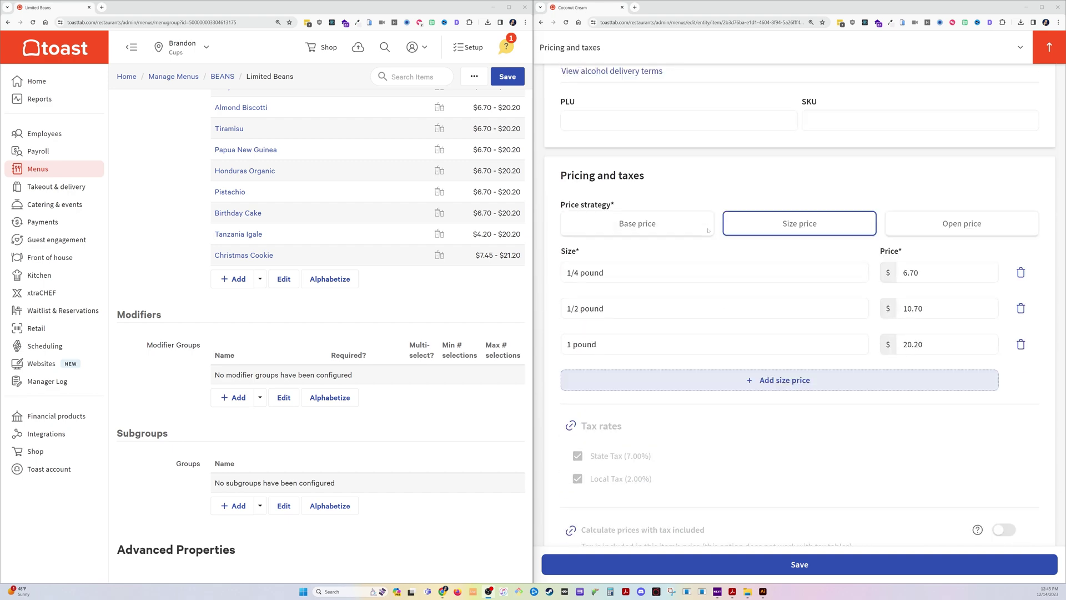
{"action": "scroll", "coordinate": [708, 230], "scroll_direction": "down", "scroll_amount": 1}
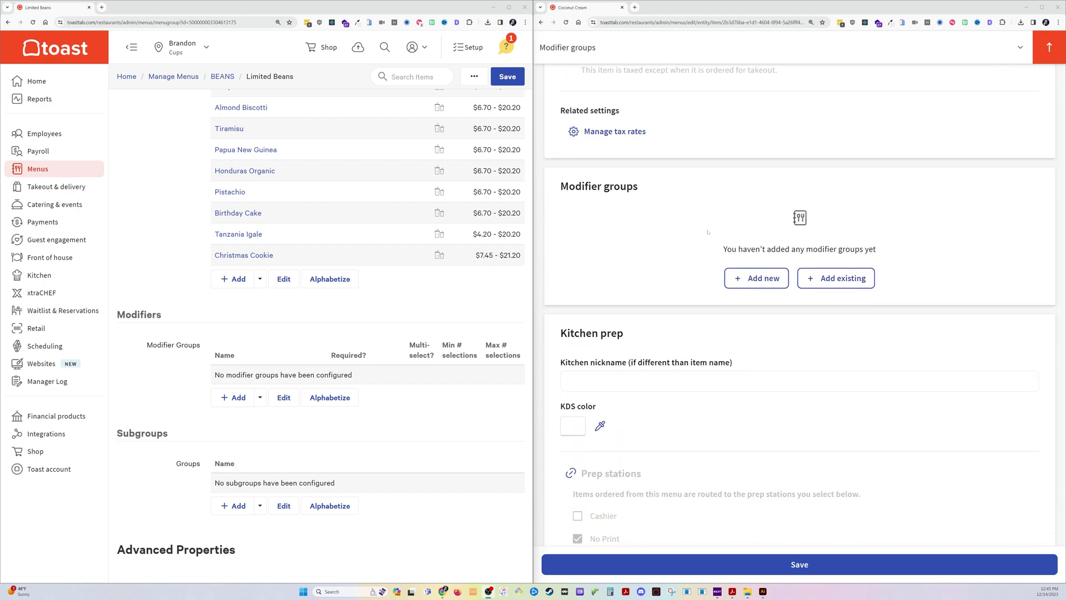
{"action": "scroll", "coordinate": [716, 240], "scroll_direction": "down", "scroll_amount": 10}
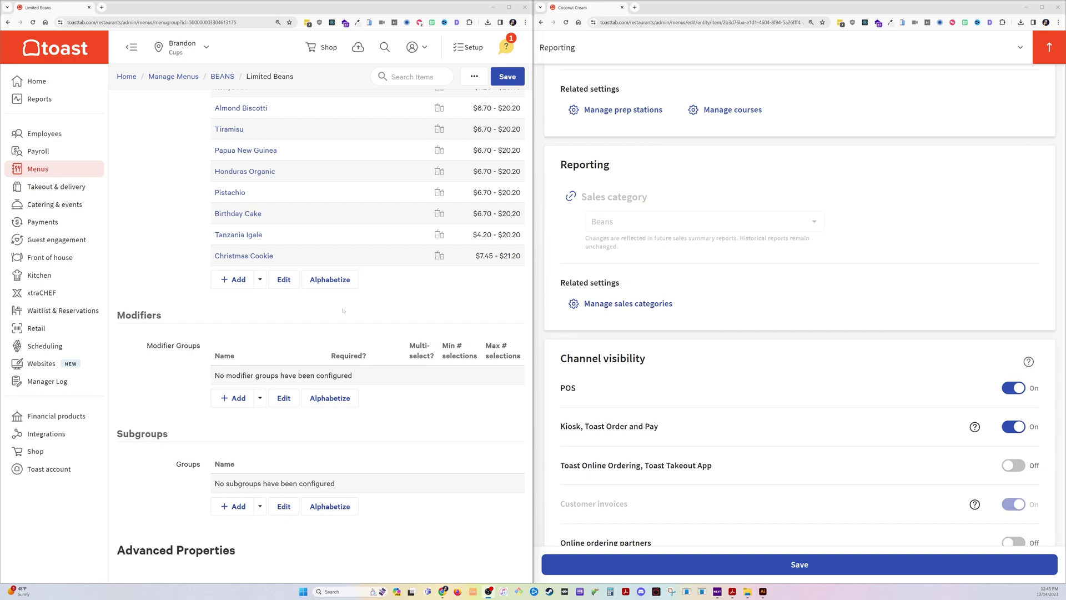
{"action": "scroll", "coordinate": [340, 326], "scroll_direction": "up", "scroll_amount": 10}
{"action": "scroll", "coordinate": [339, 326], "scroll_direction": "down", "scroll_amount": 10}
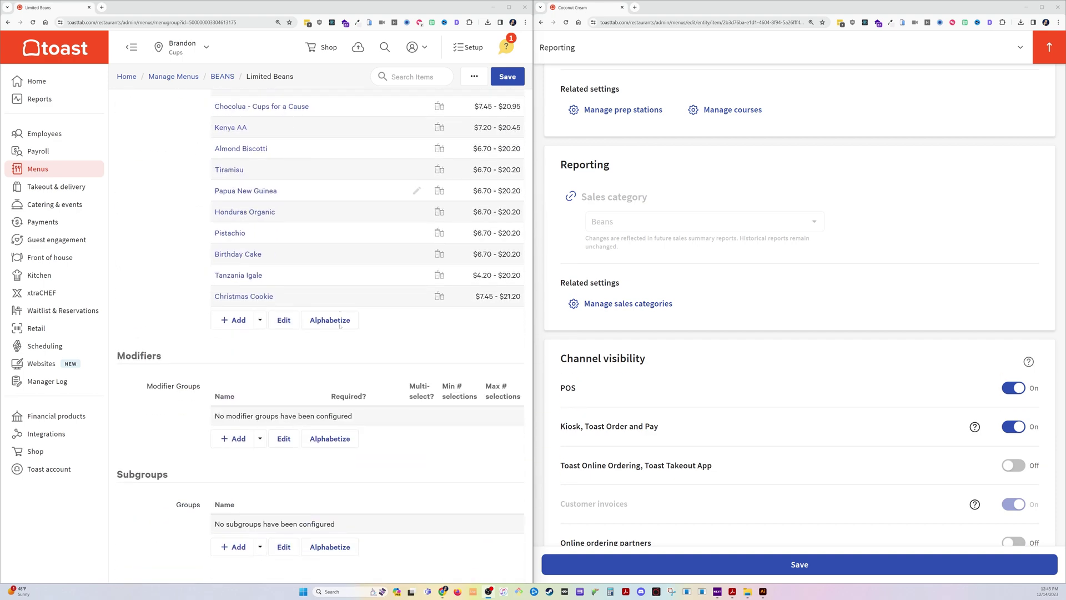
{"action": "left_click", "coordinate": [284, 319]}
{"action": "scroll", "coordinate": [431, 374], "scroll_direction": "up", "scroll_amount": 3}
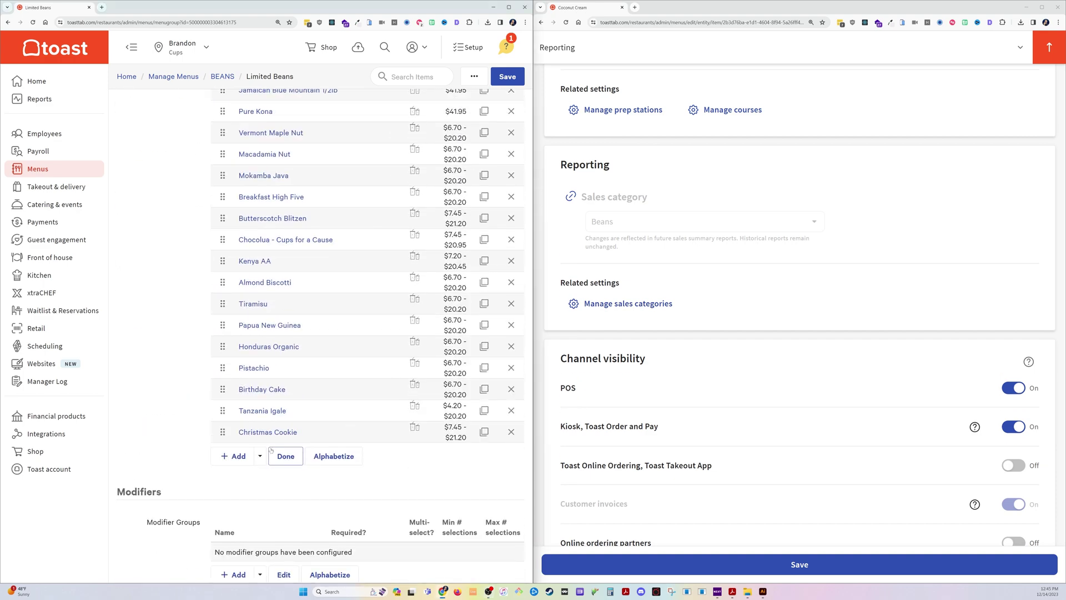
Toggle the item list's edit mode off and on, then duplicate Christmas Cookie
{"action": "left_click", "coordinate": [285, 456]}
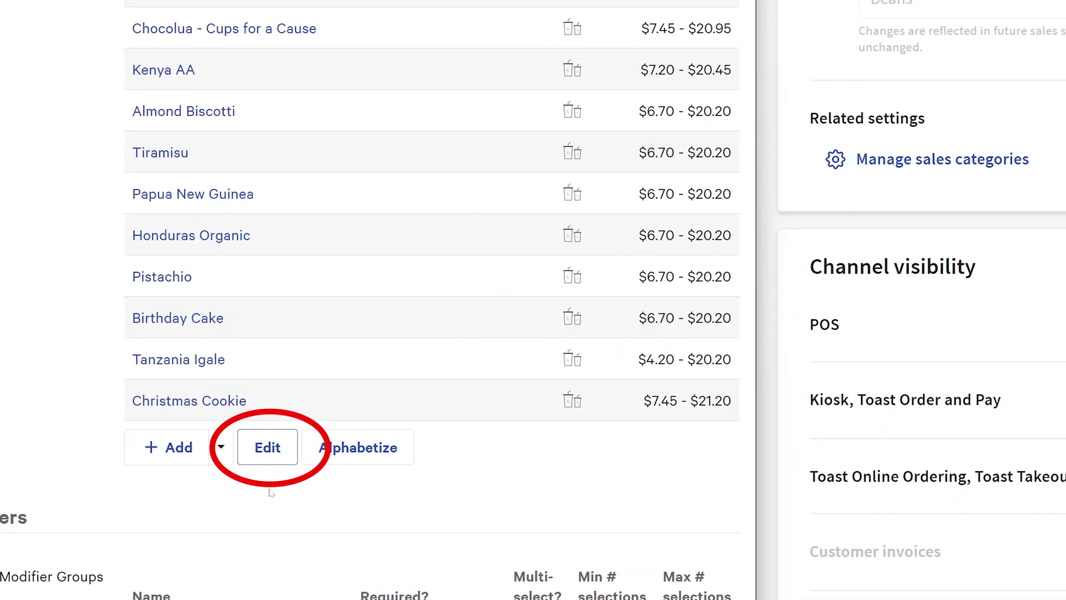
{"action": "left_click", "coordinate": [268, 447]}
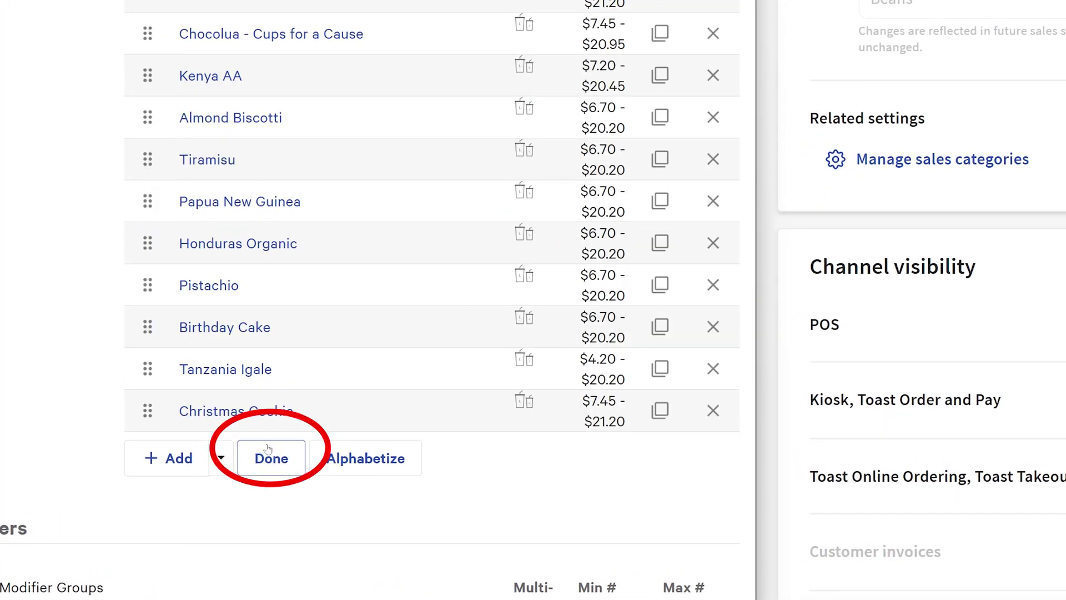
{"action": "left_click", "coordinate": [660, 410]}
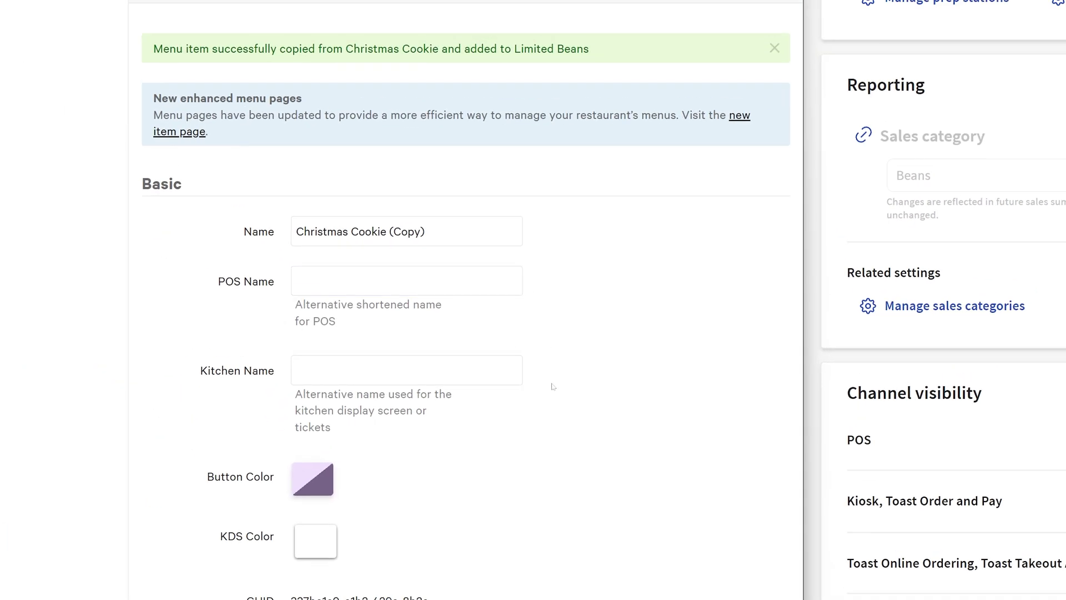
Highlight the new item's name, 'Christmas Cookie (Copy)'
{"action": "left_click_drag", "start_coordinate": [425, 231], "coordinate": [313, 231]}
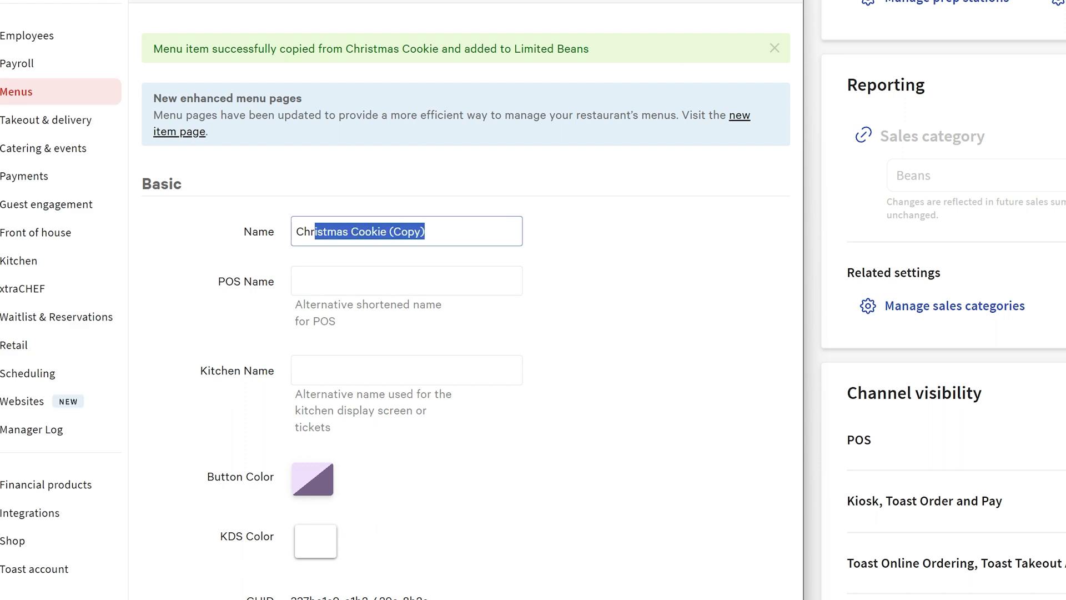
{"action": "left_click", "coordinate": [425, 231]}
{"action": "double_click", "coordinate": [407, 232]}
{"action": "left_click", "coordinate": [424, 231]}
{"action": "left_click_drag", "start_coordinate": [424, 231], "coordinate": [285, 233]}
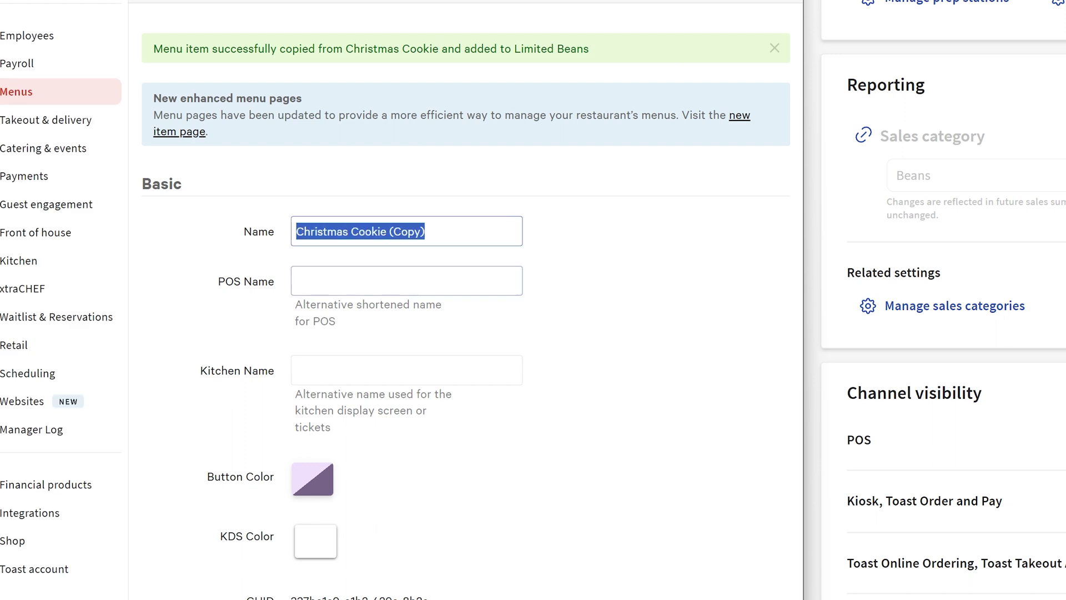
{"action": "scroll", "coordinate": [467, 299], "scroll_direction": "down", "scroll_amount": 4}
Open Limited Beans in the new builder and scroll its Items list to Christmas Cookie (Copy)
{"action": "scroll", "coordinate": [944, 299], "scroll_direction": "down", "scroll_amount": 10}
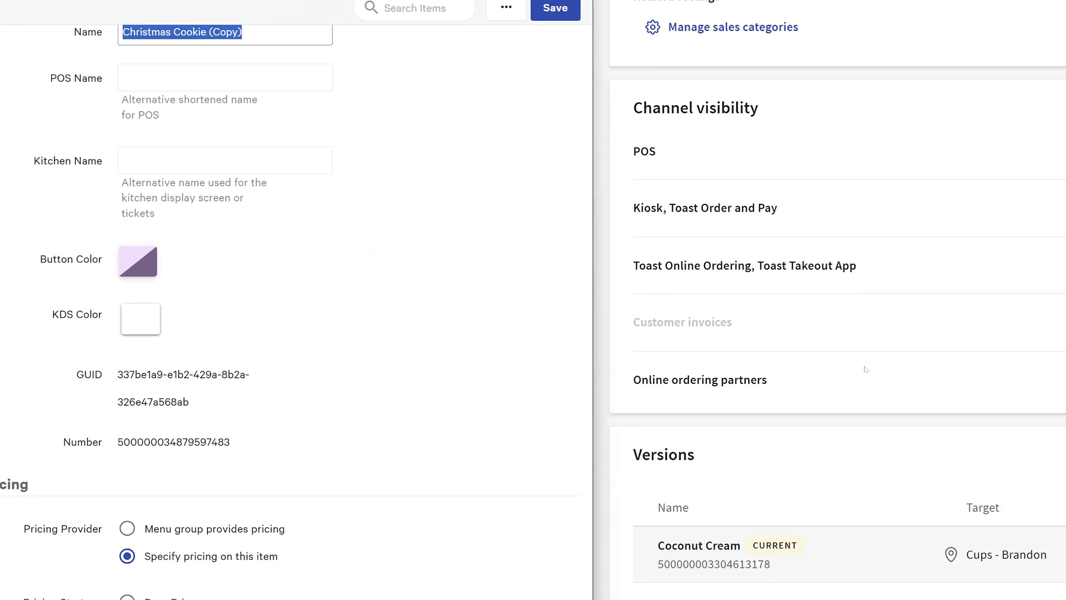
{"action": "scroll", "coordinate": [730, 394], "scroll_direction": "up", "scroll_amount": 10}
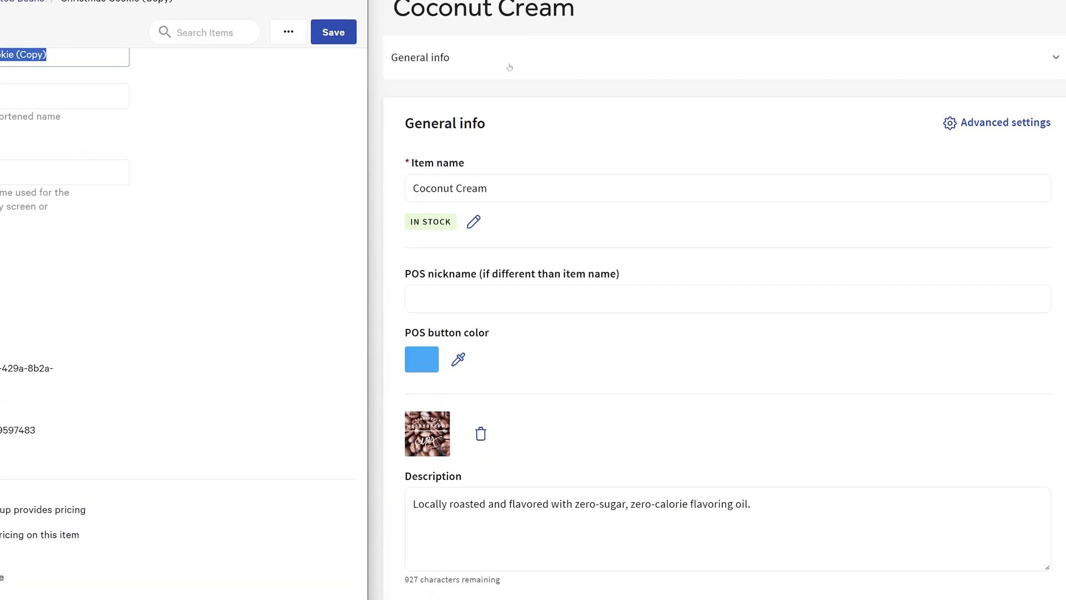
{"action": "left_click", "coordinate": [950, 123]}
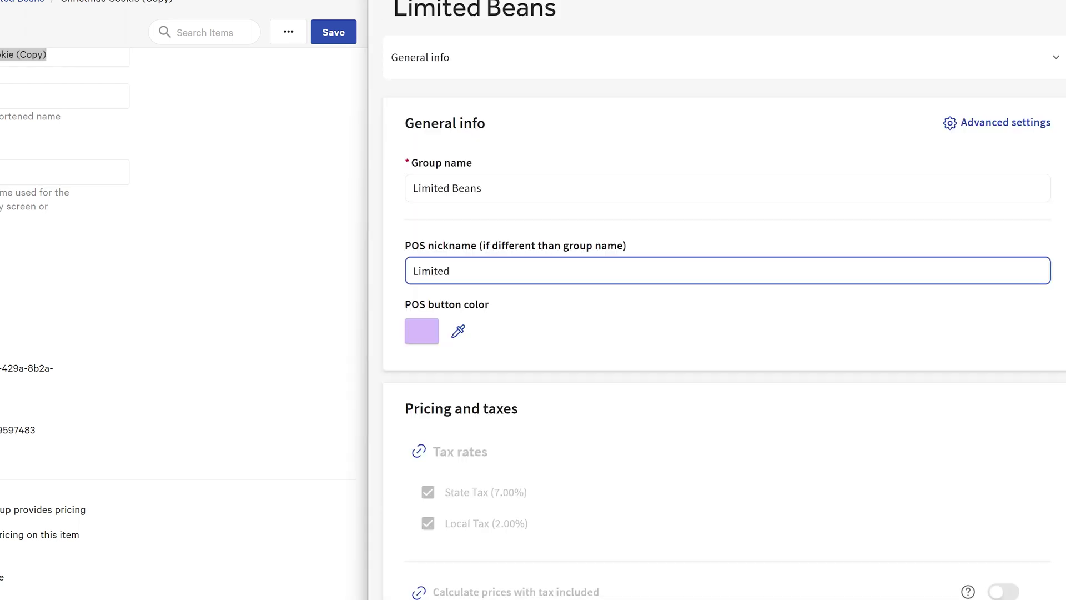
{"action": "scroll", "coordinate": [738, 295], "scroll_direction": "down", "scroll_amount": 15}
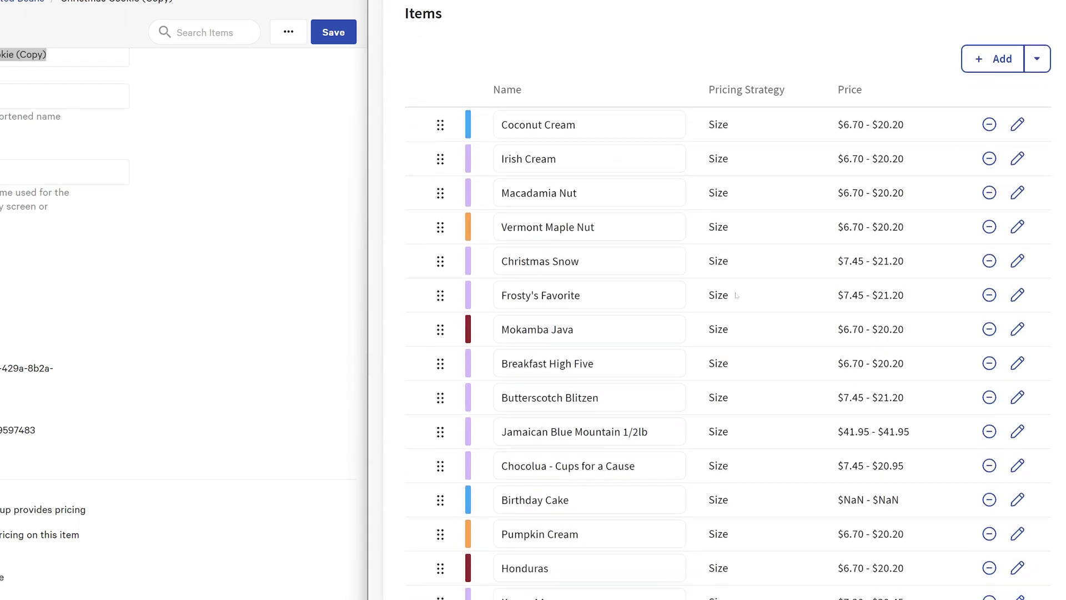
{"action": "scroll", "coordinate": [937, 181], "scroll_direction": "down", "scroll_amount": 2}
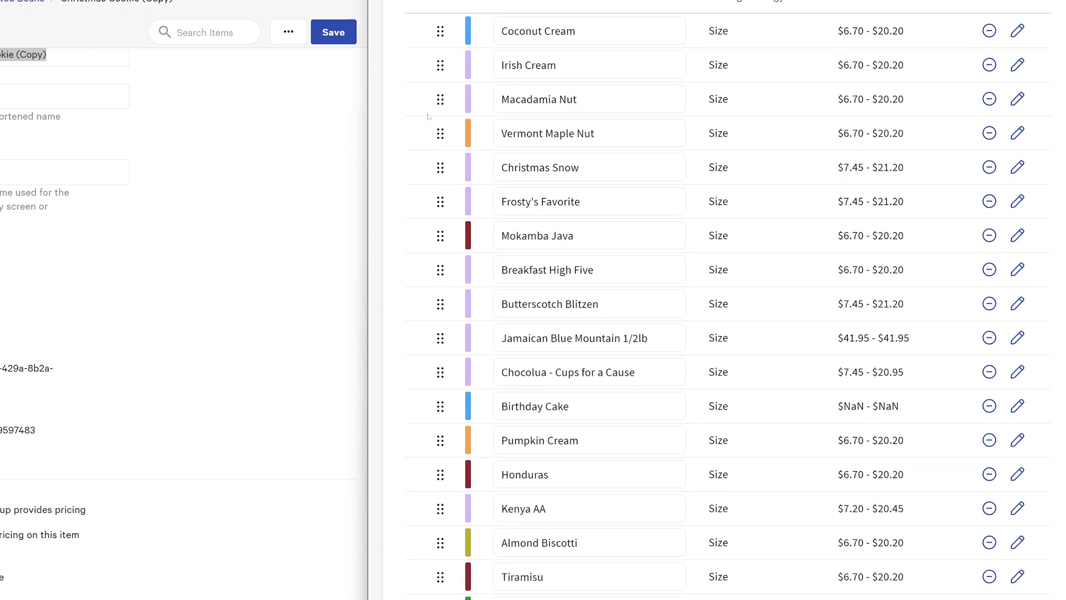
{"action": "left_click_drag", "start_coordinate": [439, 101], "coordinate": [440, 151]}
{"action": "scroll", "coordinate": [610, 245], "scroll_direction": "down", "scroll_amount": 9}
Open and dismiss the Add dropdown twice, showing only new or existing item options
{"action": "left_click", "coordinate": [481, 385]}
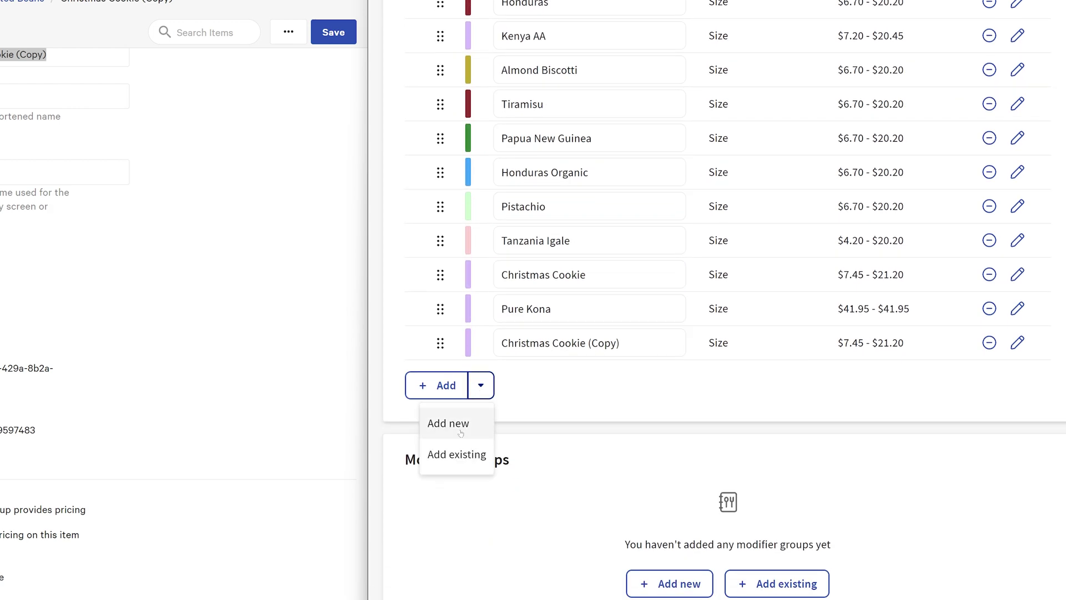
{"action": "left_click", "coordinate": [548, 409]}
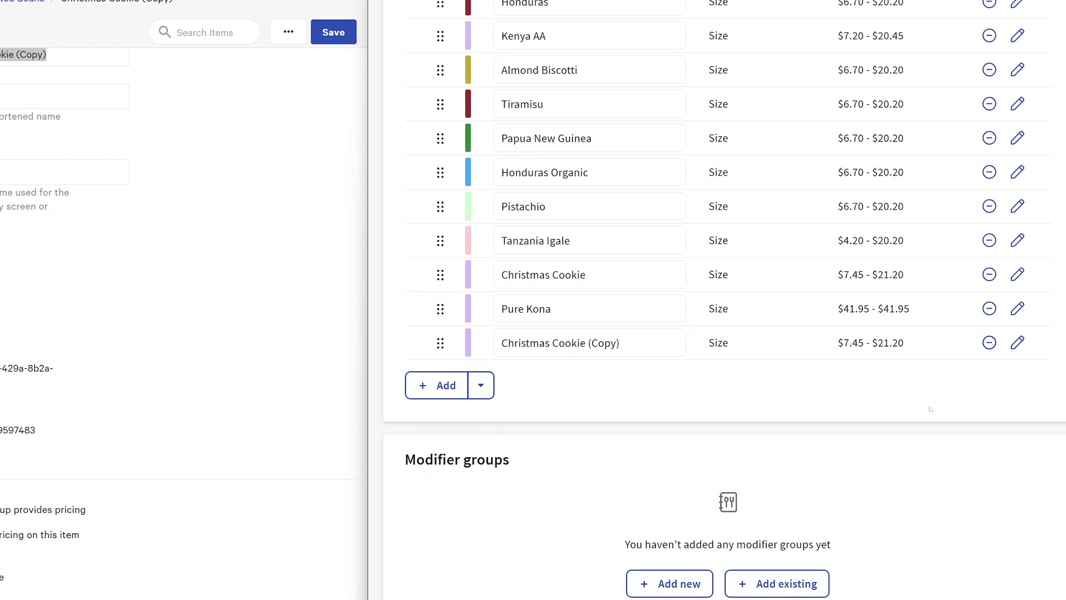
{"action": "scroll", "coordinate": [928, 404], "scroll_direction": "up", "scroll_amount": 5}
{"action": "scroll", "coordinate": [931, 402], "scroll_direction": "up", "scroll_amount": 10}
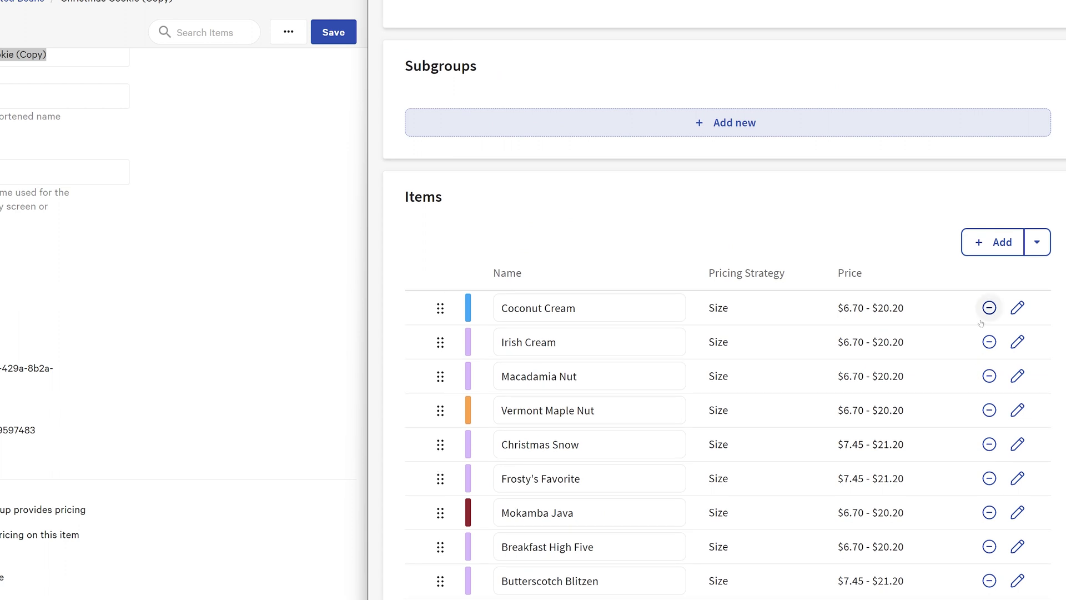
{"action": "left_click", "coordinate": [1037, 242]}
{"action": "left_click", "coordinate": [916, 279]}
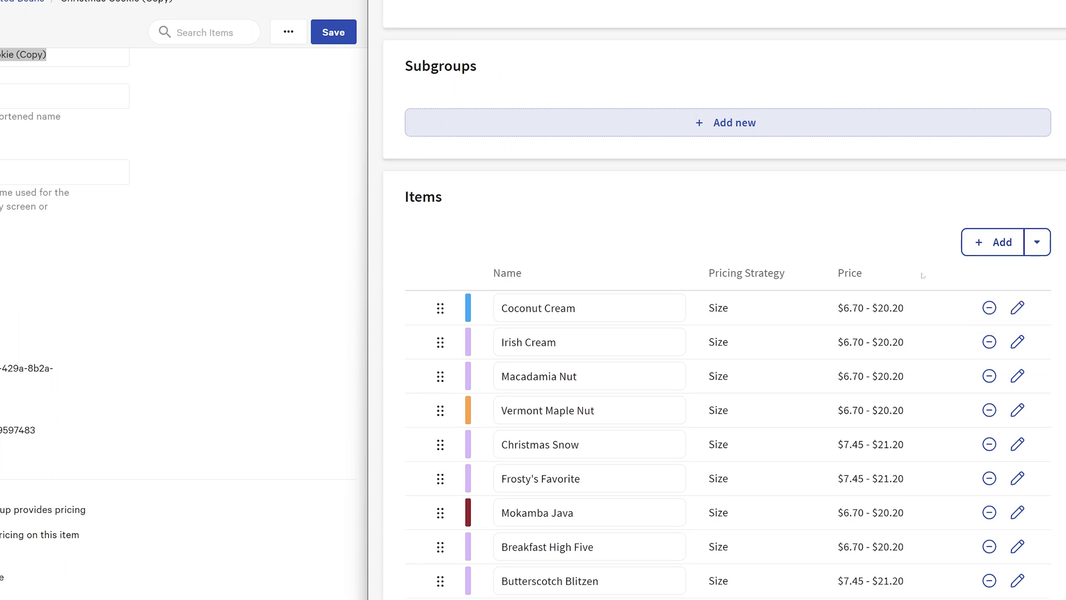